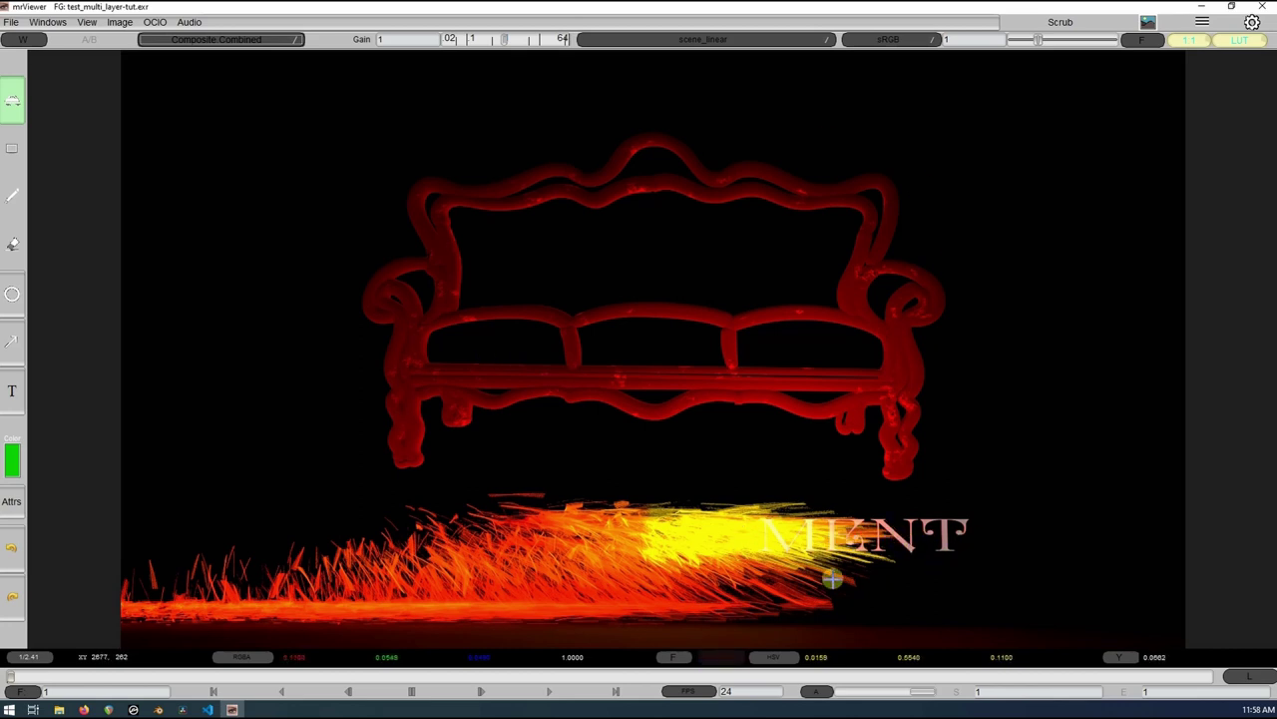
Step: In mrViewer, view the EXR's Couch.Combined layer, then the Words.Combined layer with the MENT lettering
{"action": "left_click", "coordinate": [226, 42]}
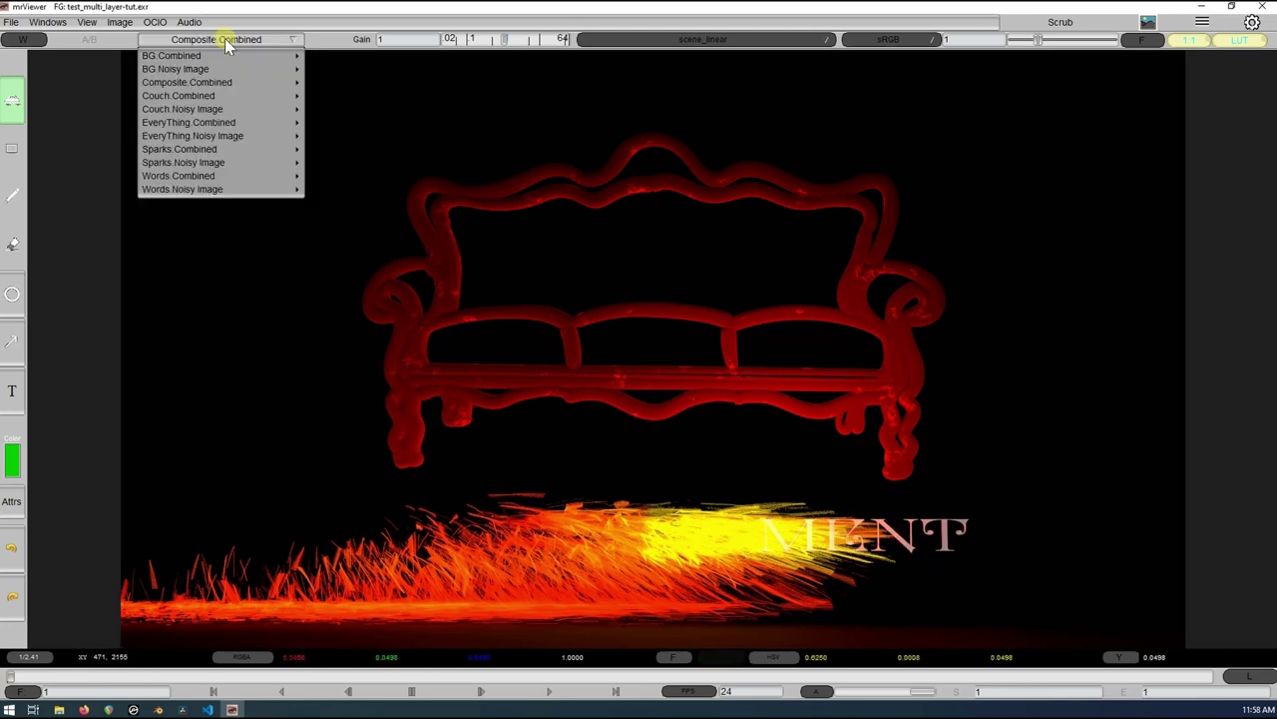
{"action": "left_click", "coordinate": [177, 96]}
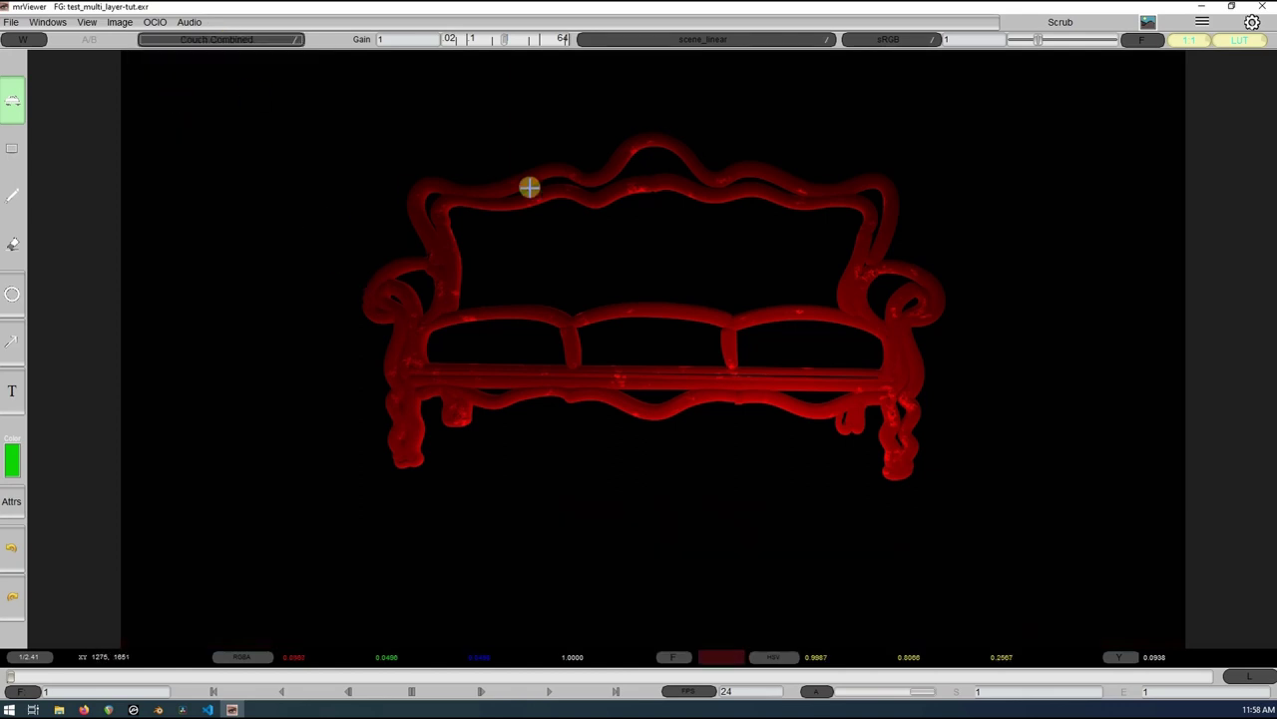
{"action": "left_click", "coordinate": [220, 42]}
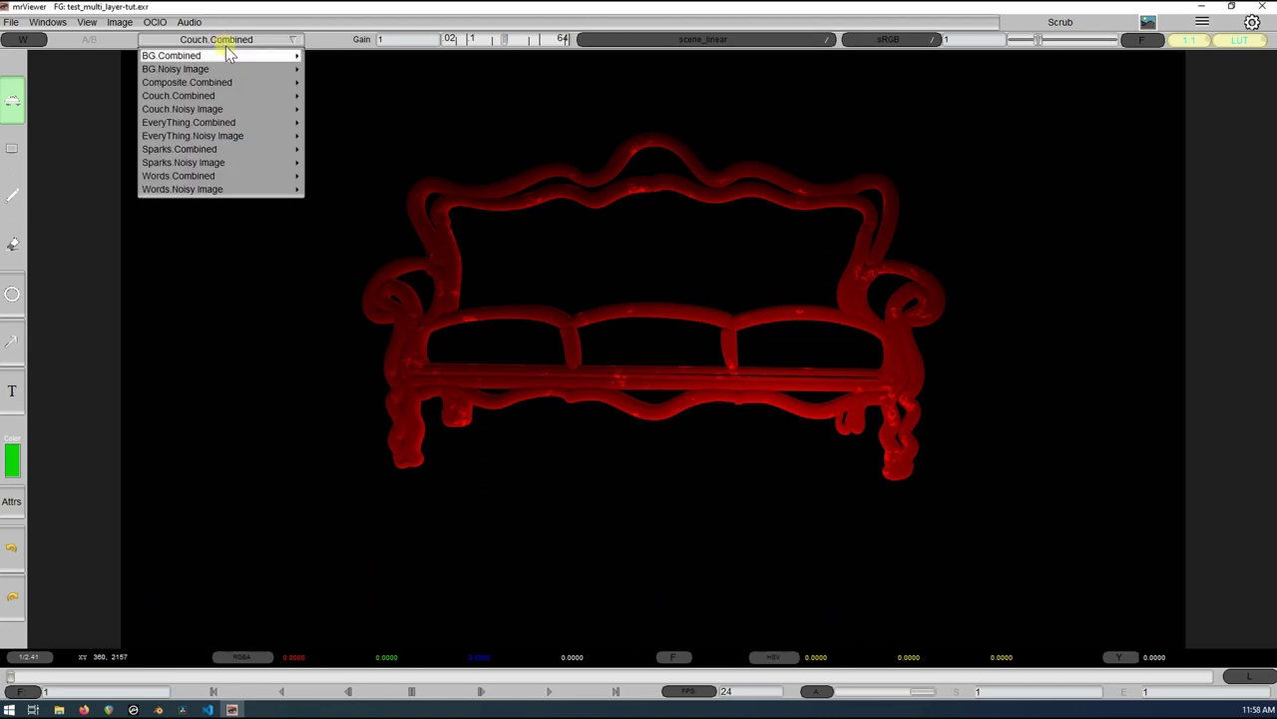
{"action": "left_click", "coordinate": [168, 181]}
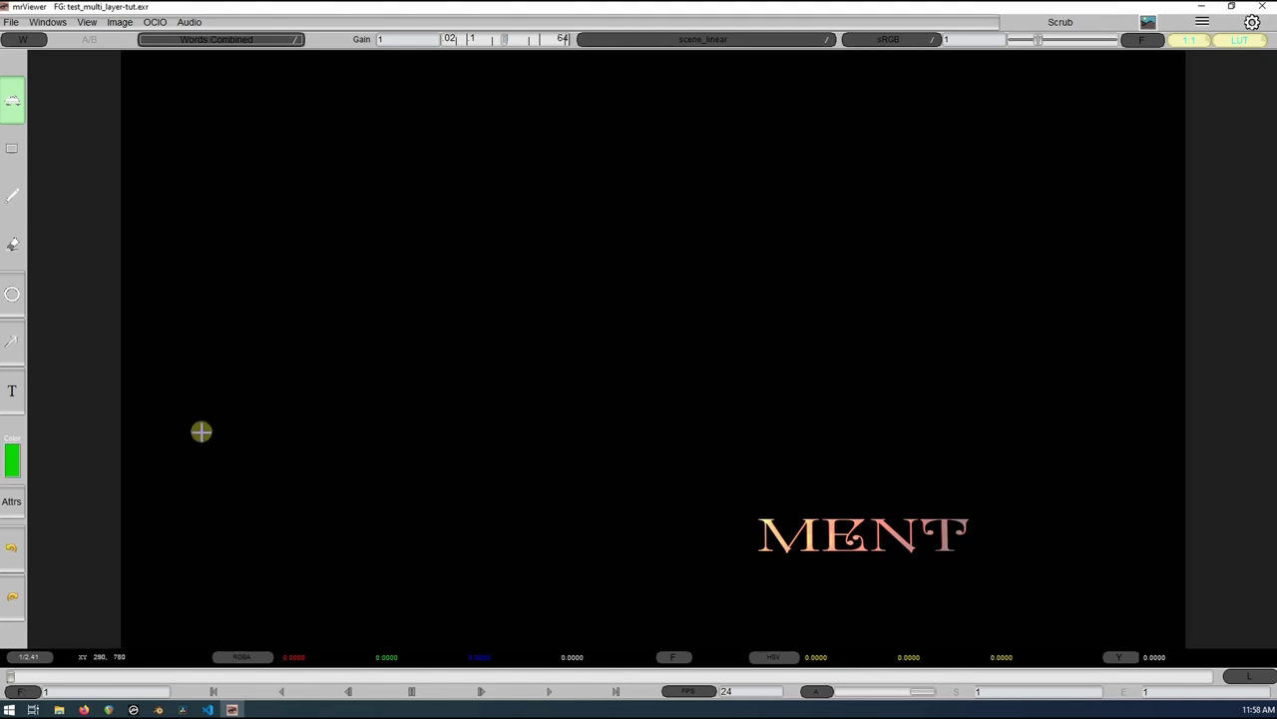
{"action": "left_click", "coordinate": [183, 709]}
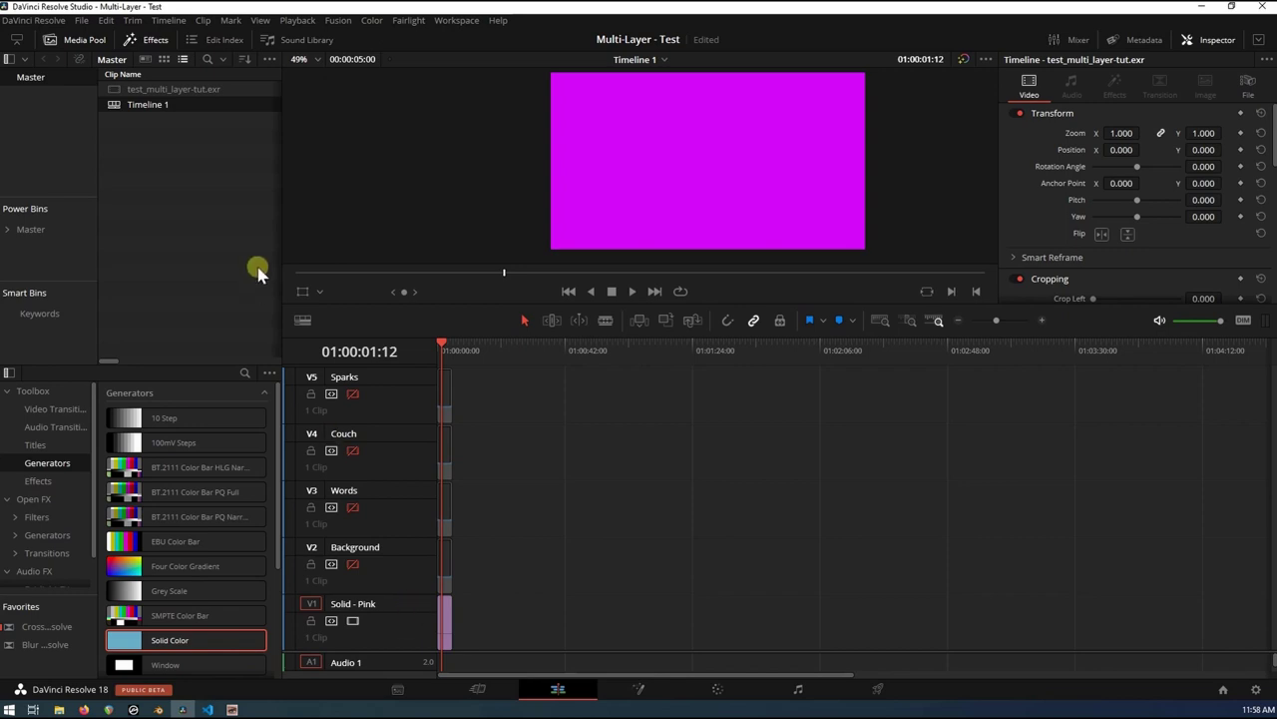
Step: Create an empty Timeline 2 from the bin and rename its first video track Solid COlot
{"action": "left_click", "coordinate": [135, 147]}
{"action": "right_click", "coordinate": [138, 140]}
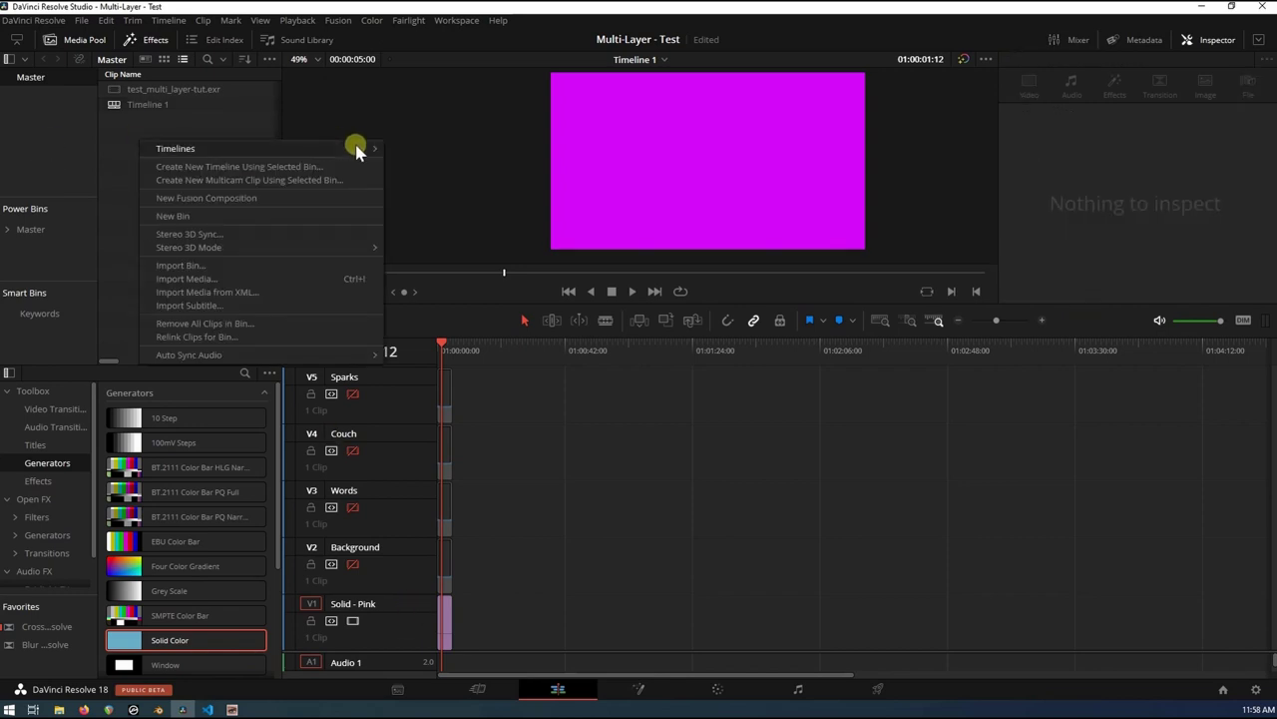
{"action": "mouse_move", "coordinate": [356, 147]}
{"action": "left_click", "coordinate": [420, 148]}
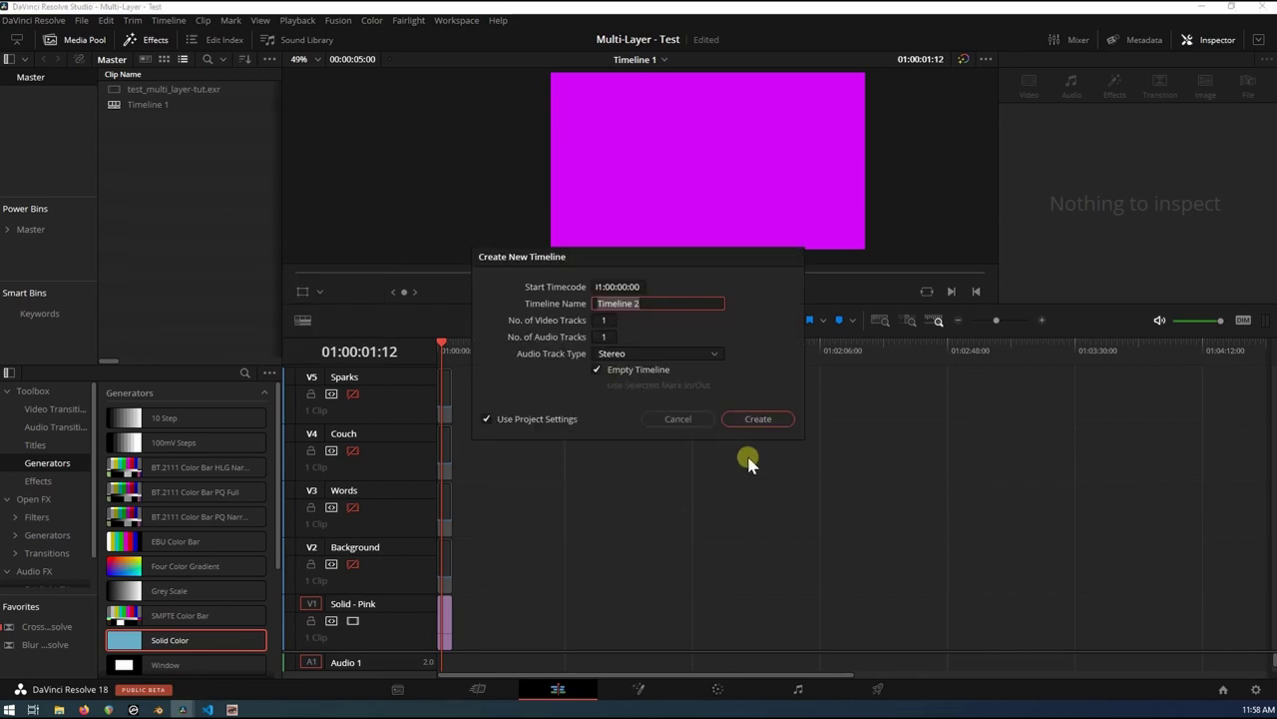
{"action": "left_click", "coordinate": [760, 419]}
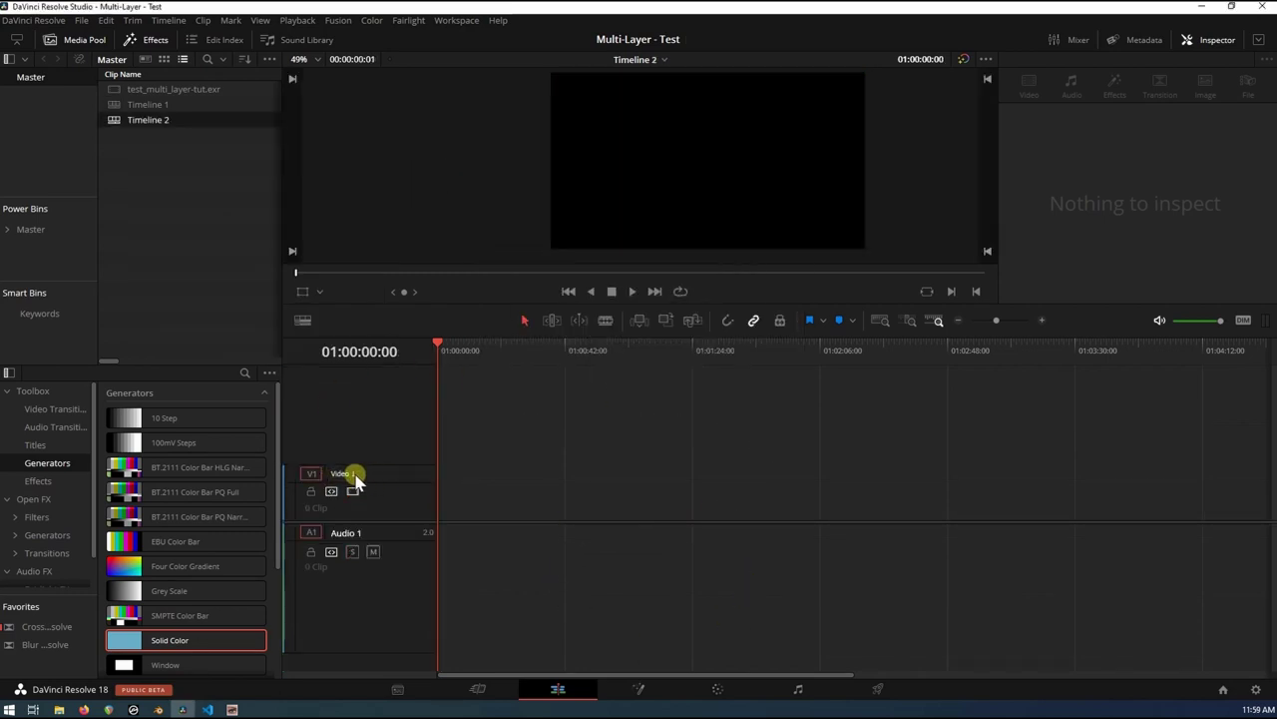
{"action": "double_click", "coordinate": [375, 476]}
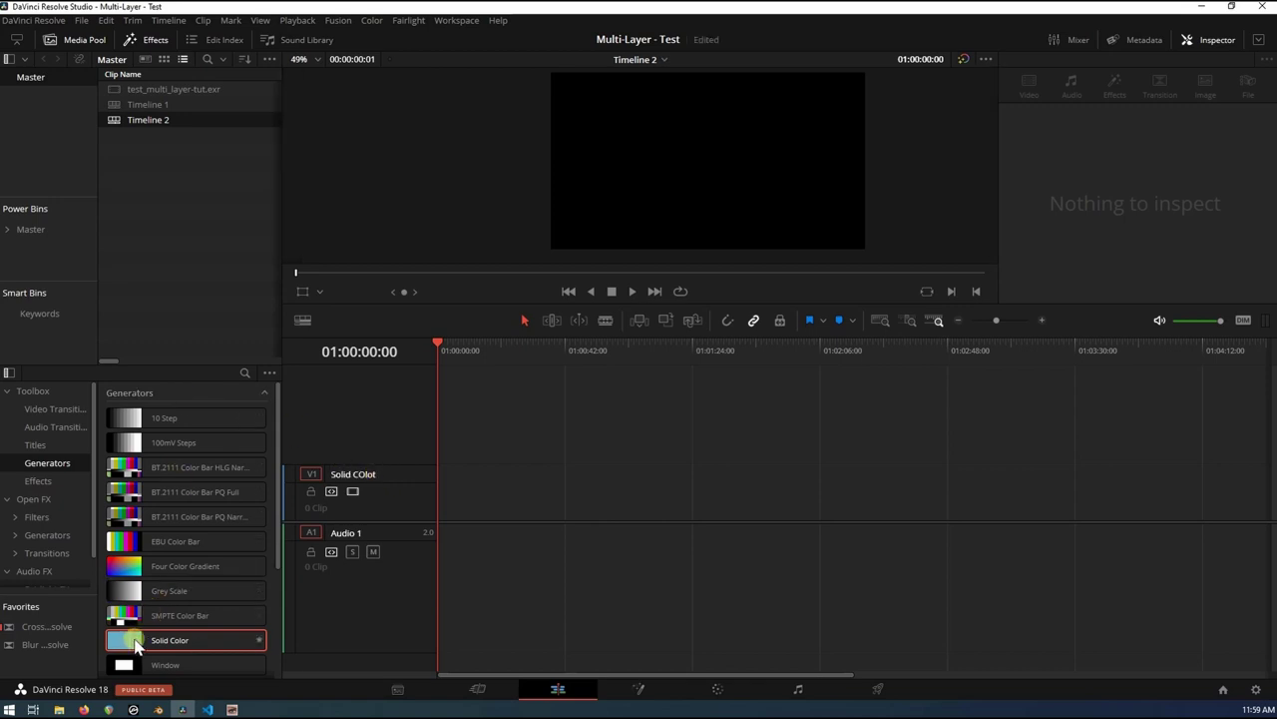
Step: Place a Solid Color generator on that track and colour it bright magenta (#c302f3)
{"action": "left_click_drag", "start_coordinate": [133, 641], "coordinate": [445, 491]}
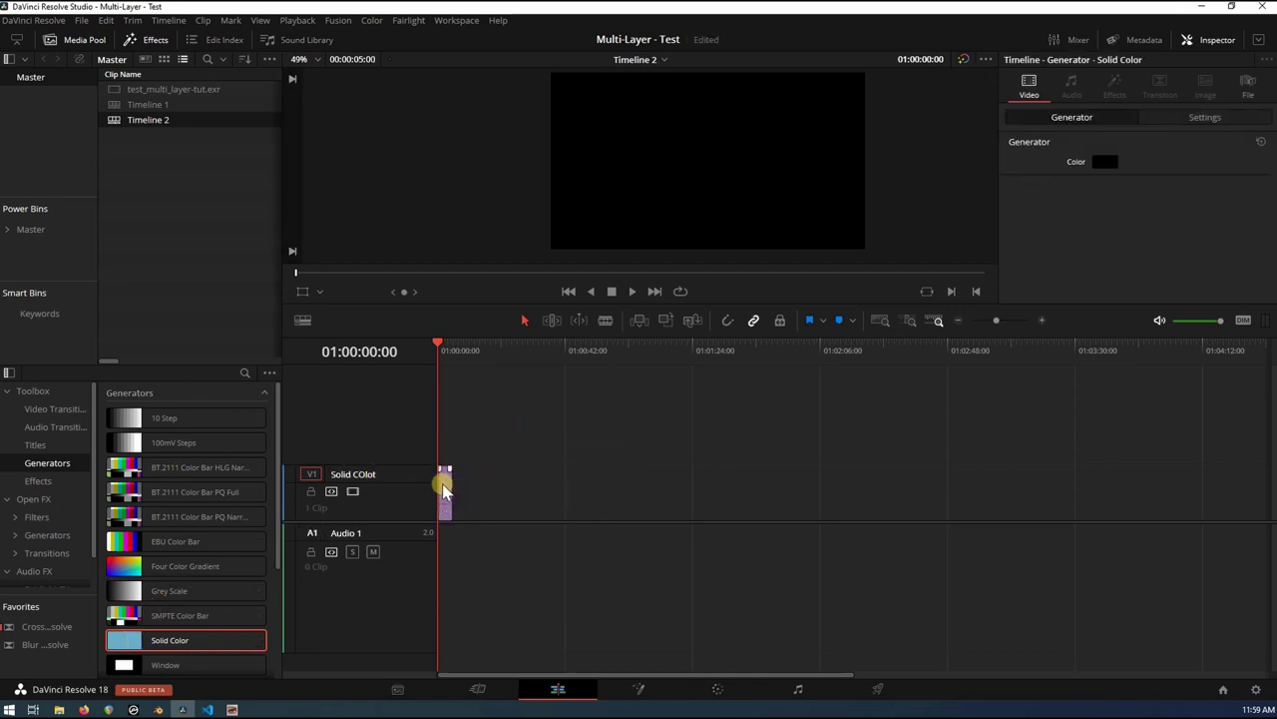
{"action": "left_click", "coordinate": [1103, 162]}
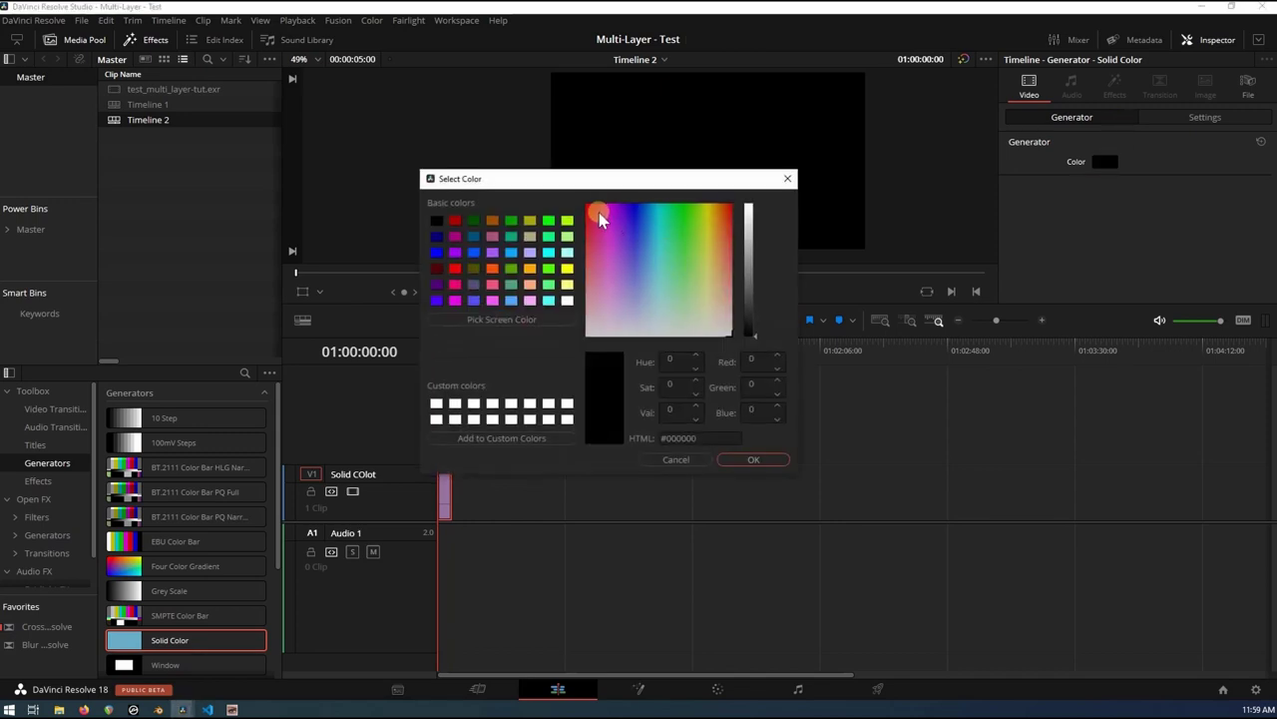
{"action": "left_click", "coordinate": [616, 210]}
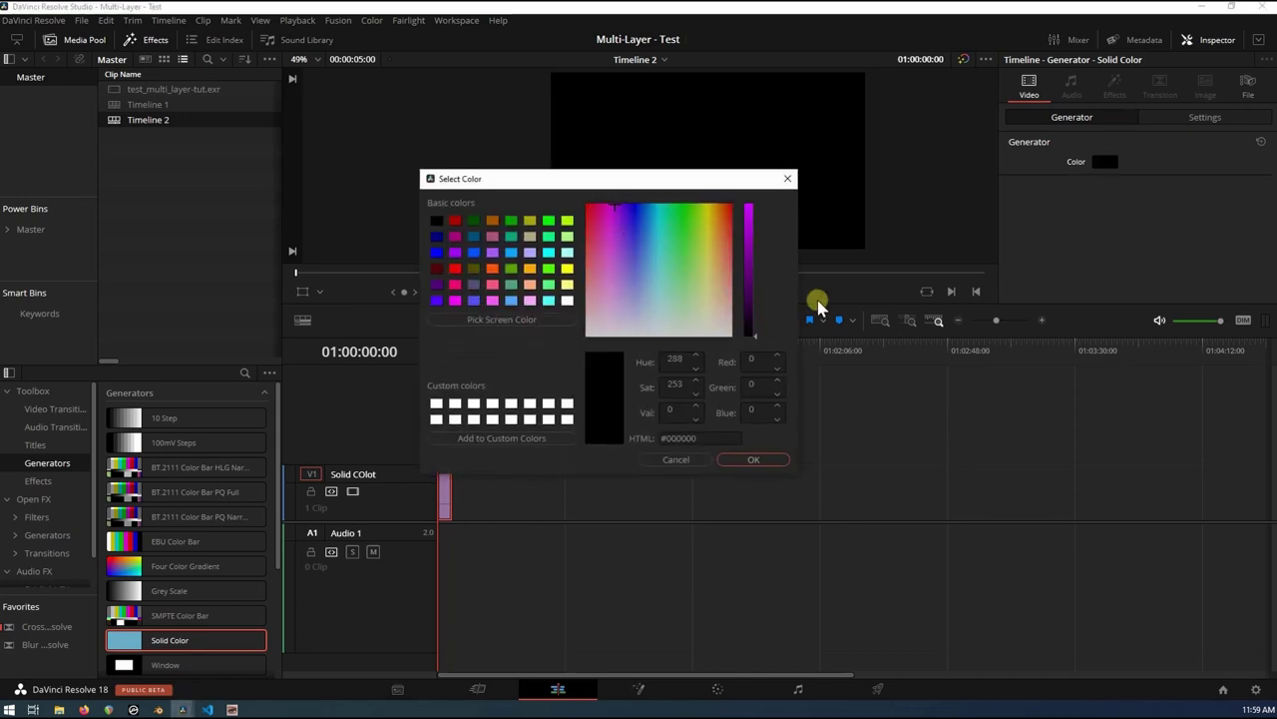
{"action": "left_click_drag", "start_coordinate": [755, 335], "coordinate": [755, 217]}
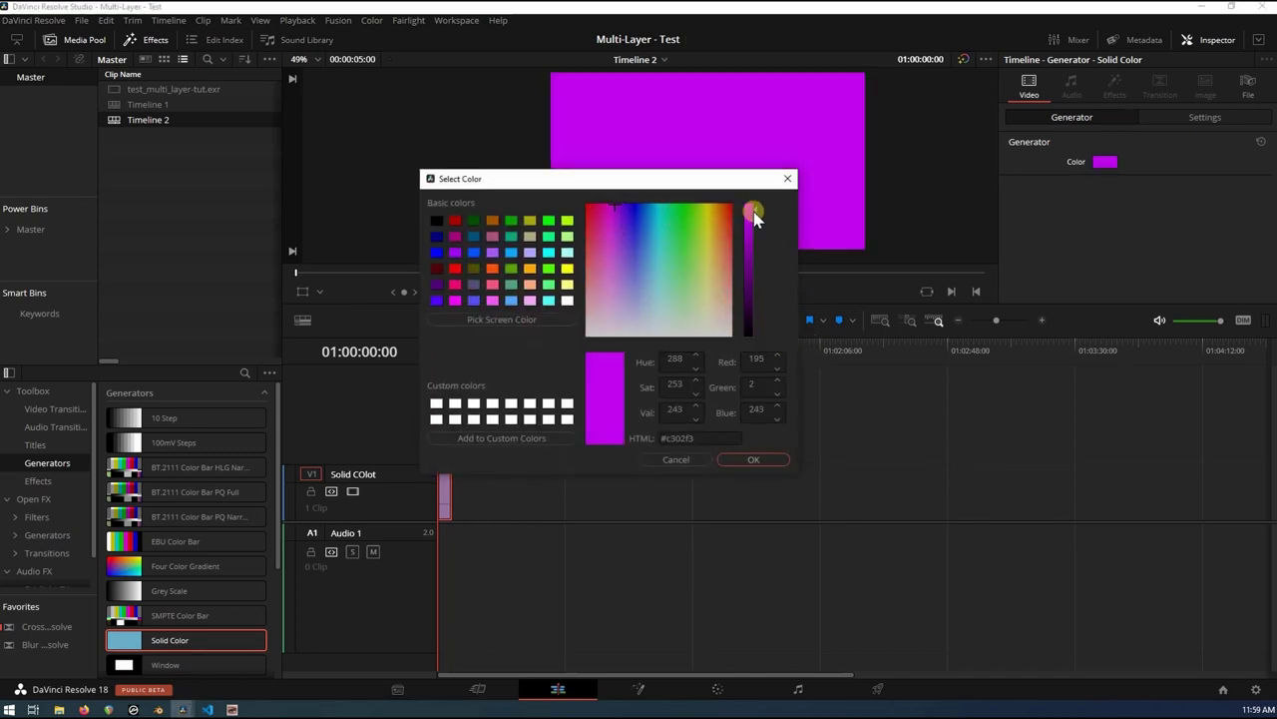
{"action": "left_click", "coordinate": [739, 459]}
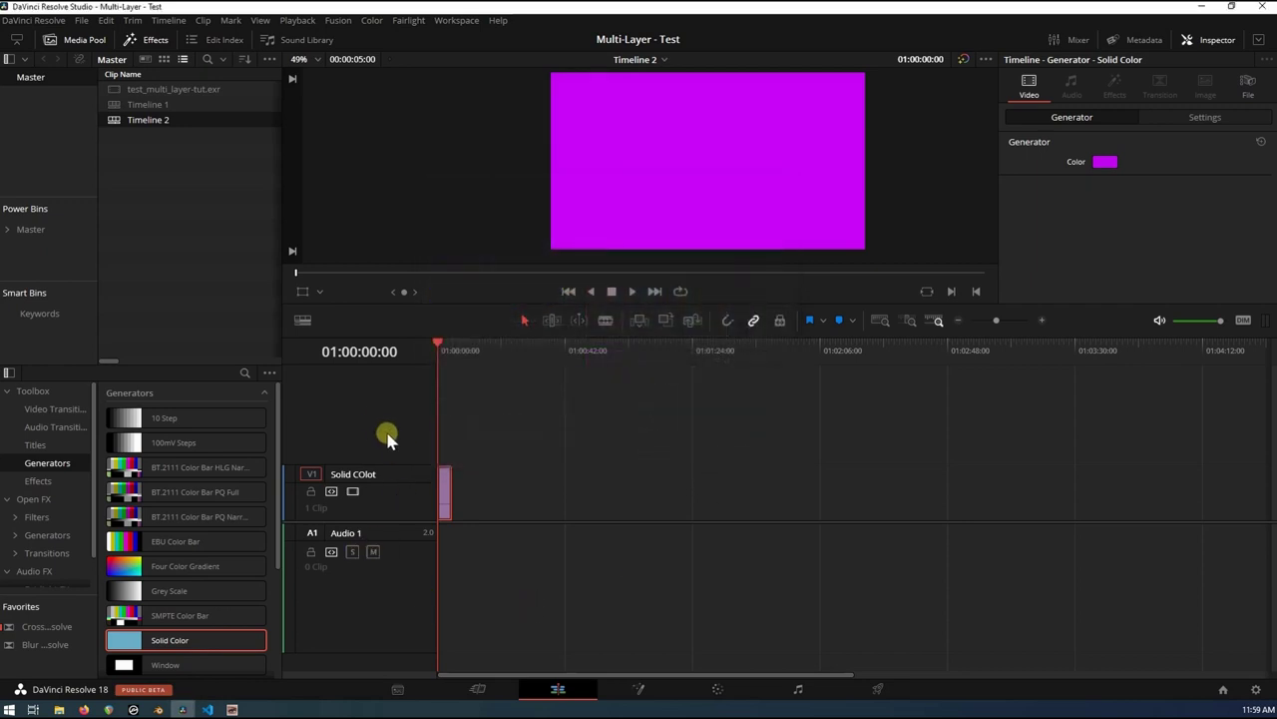
Step: Stack copies of test_multi_layer-tut.exr at the start of new tracks above the magenta solid
{"action": "left_click", "coordinate": [127, 95]}
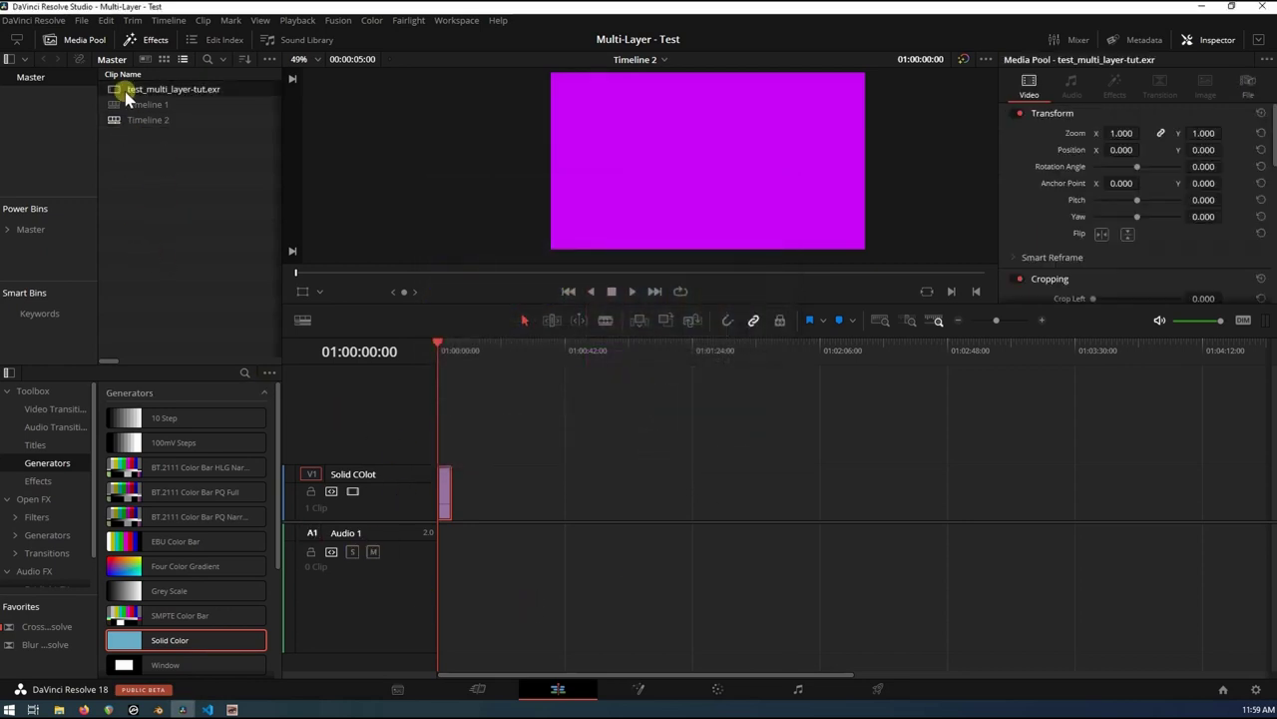
{"action": "left_click_drag", "start_coordinate": [152, 92], "coordinate": [442, 437]}
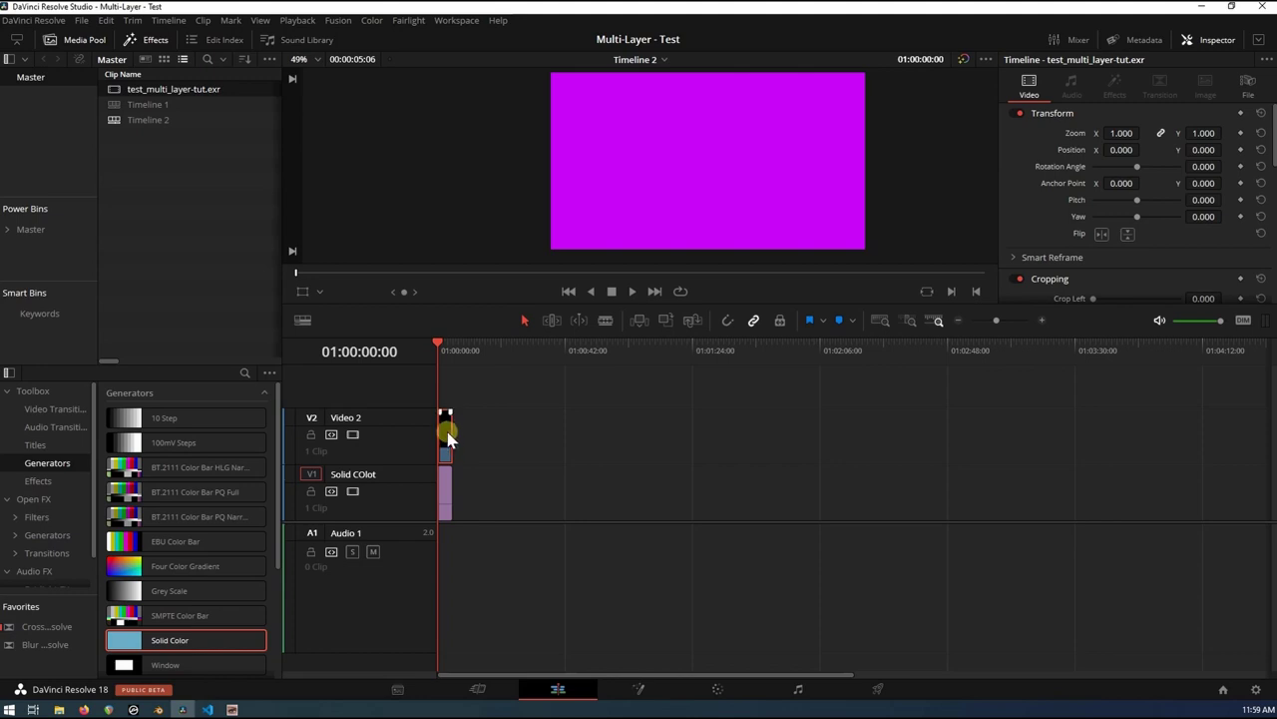
{"action": "left_click_drag", "start_coordinate": [448, 439], "coordinate": [477, 409]}
{"action": "left_click", "coordinate": [561, 457]}
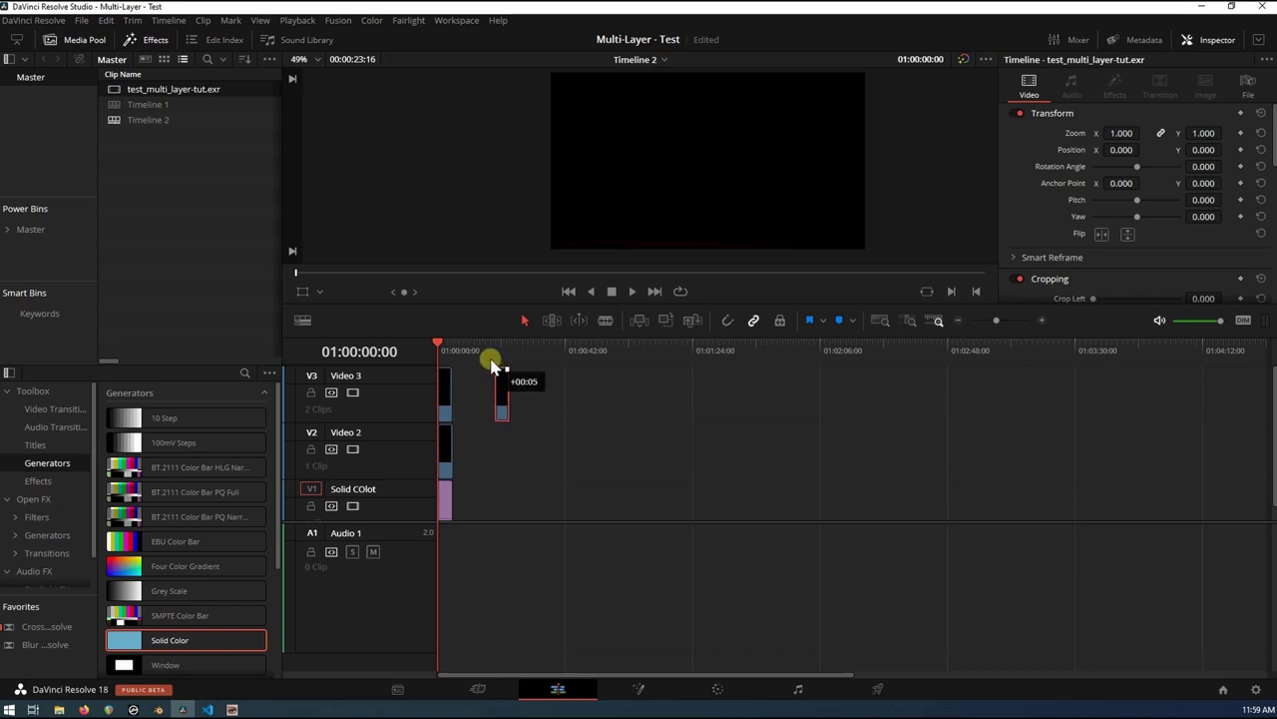
{"action": "left_click_drag", "start_coordinate": [492, 364], "coordinate": [437, 359]}
{"action": "left_click_drag", "start_coordinate": [405, 520], "coordinate": [388, 656]}
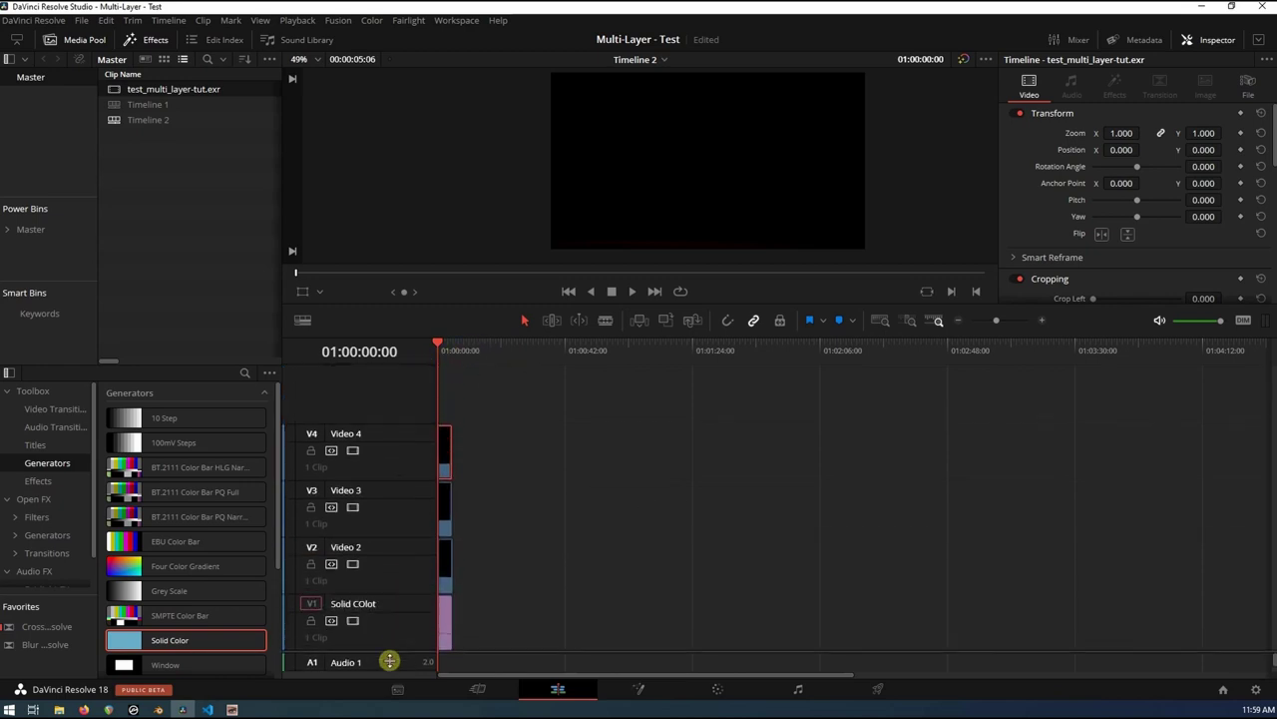
Step: Rename the EXR tracks BG, Words and Couch
{"action": "double_click", "coordinate": [344, 547]}
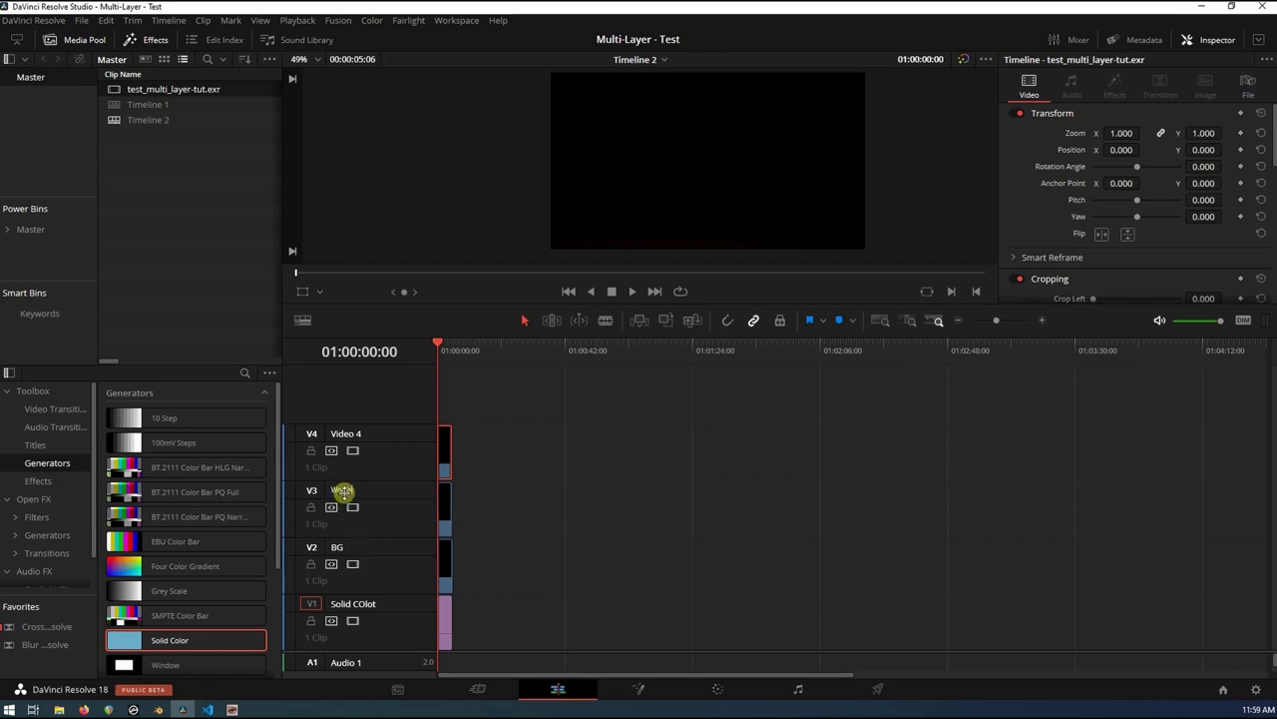
{"action": "left_click", "coordinate": [343, 435]}
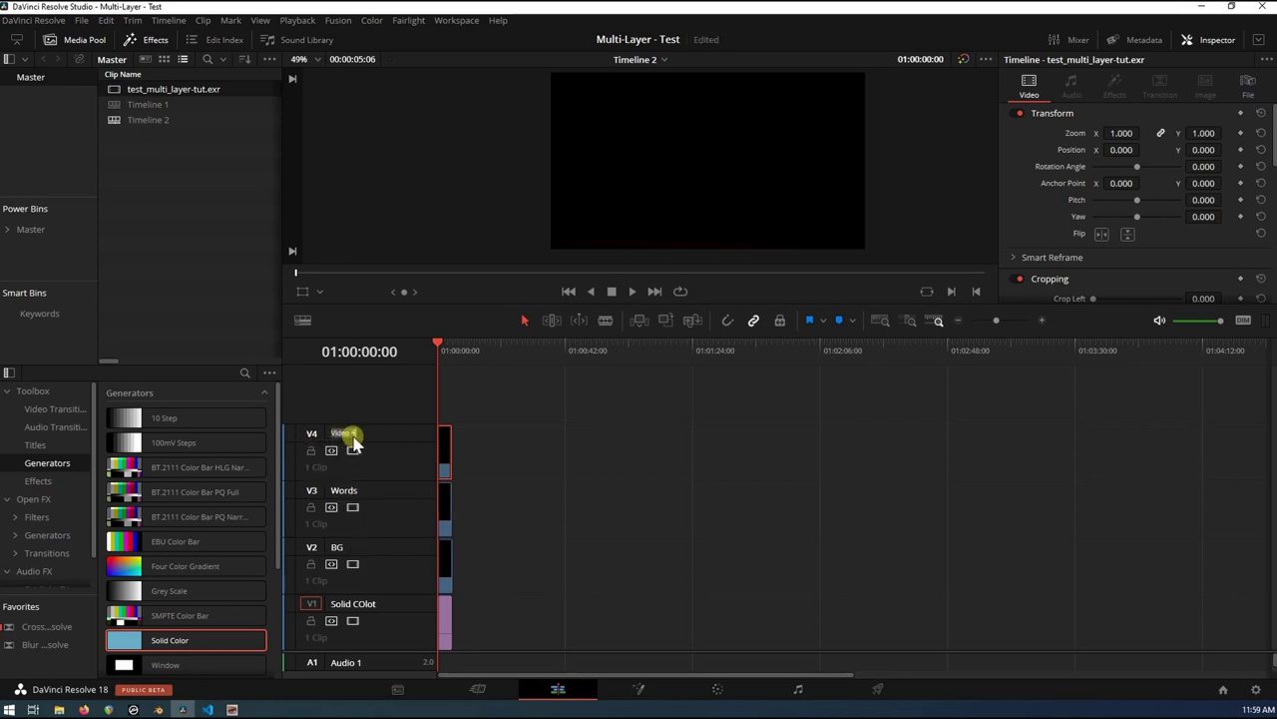
{"action": "key", "text": "Return"}
{"action": "left_click_drag", "start_coordinate": [447, 454], "coordinate": [348, 380]}
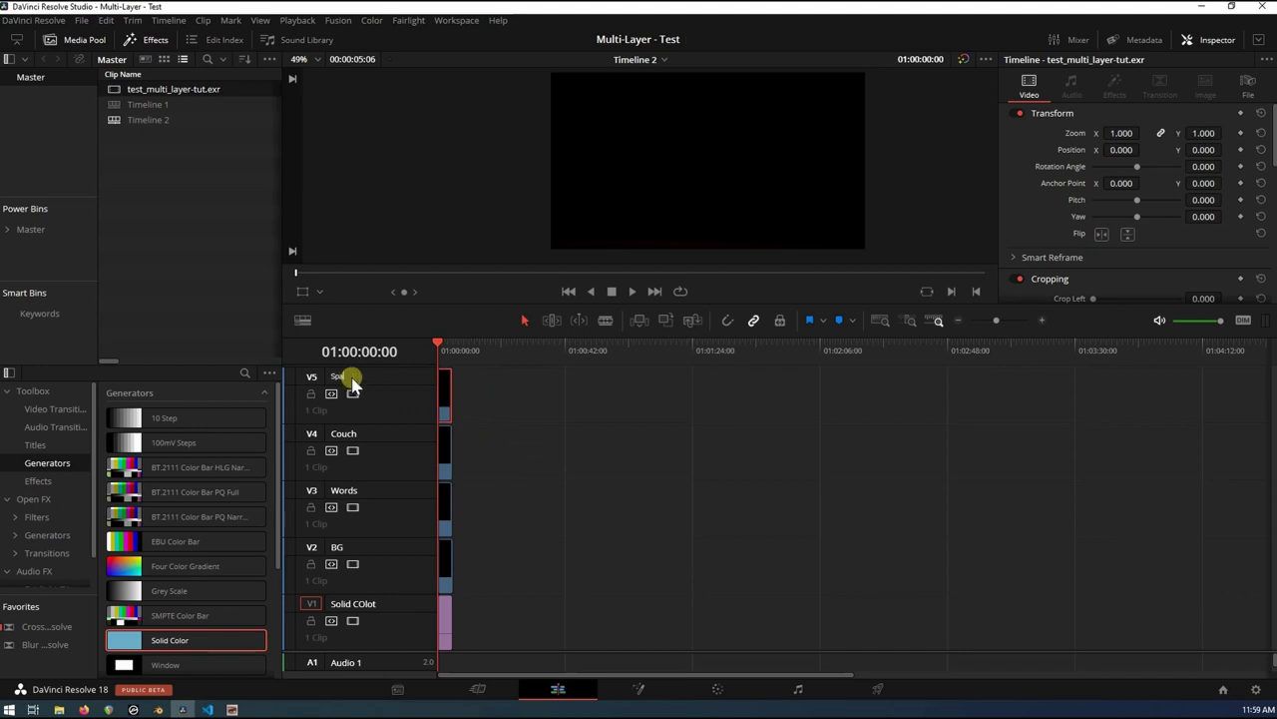
Step: Disable the Sparks, Couch and Words video tracks
{"action": "left_click", "coordinate": [353, 393]}
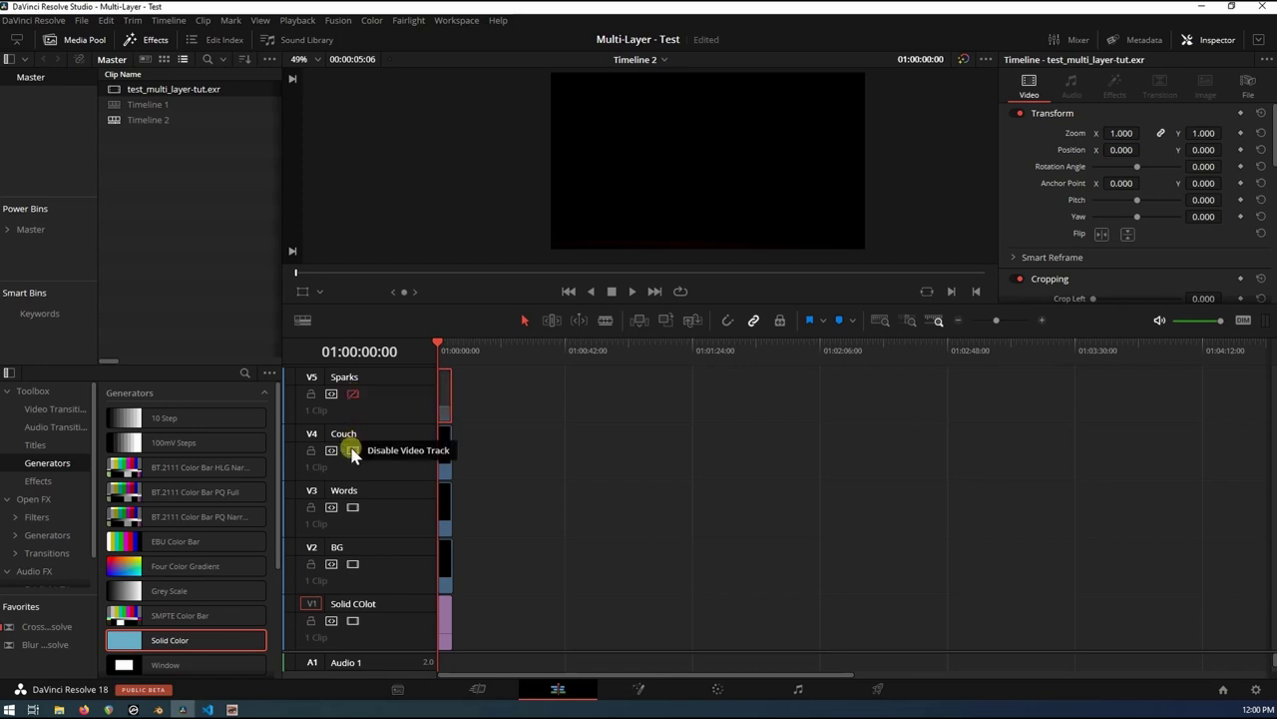
{"action": "left_click", "coordinate": [352, 450]}
{"action": "left_click", "coordinate": [353, 508]}
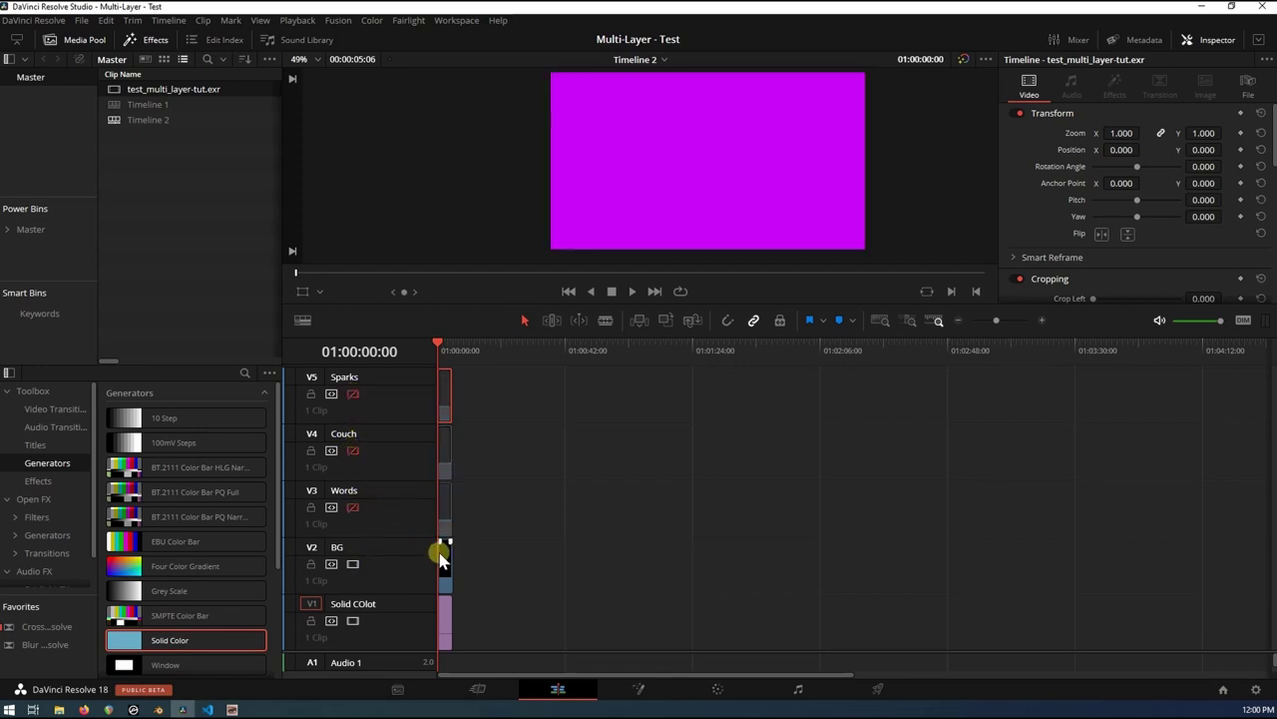
Step: Select and preview the V2 BG clip, then open it in the Fusion page
{"action": "left_click_drag", "start_coordinate": [444, 559], "coordinate": [433, 551]}
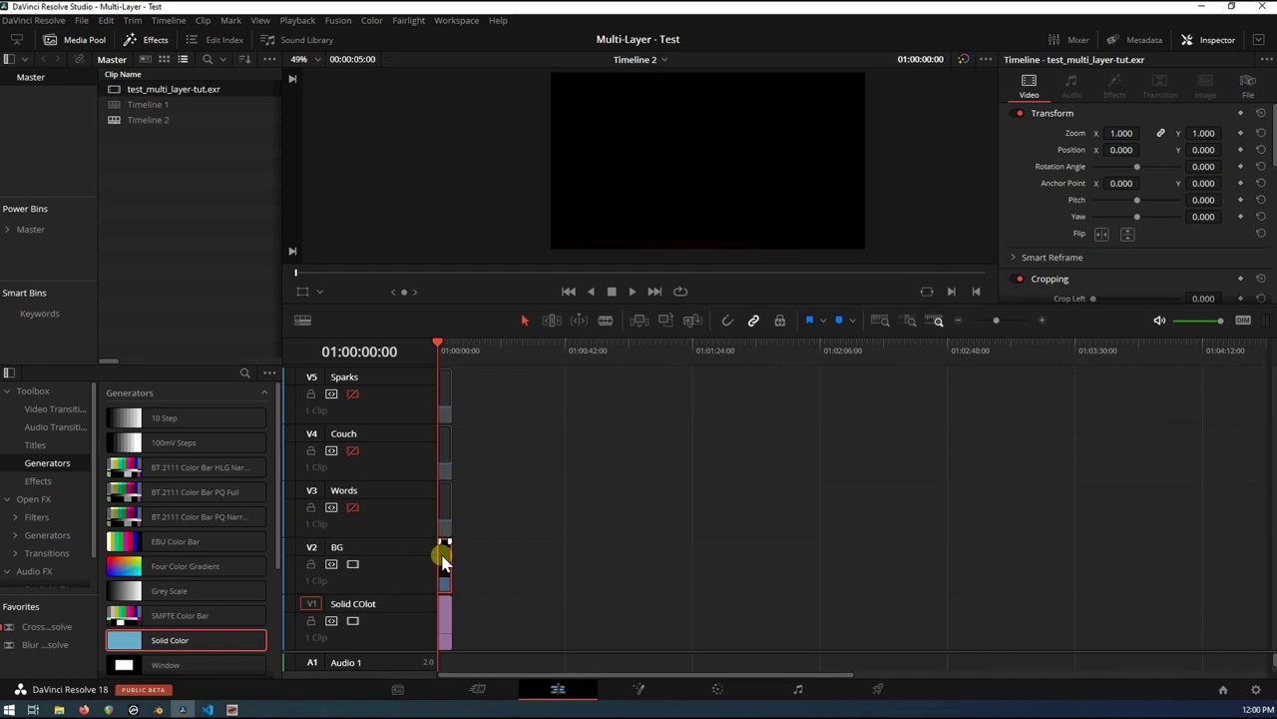
{"action": "key", "text": "space"}
{"action": "right_click", "coordinate": [445, 564]}
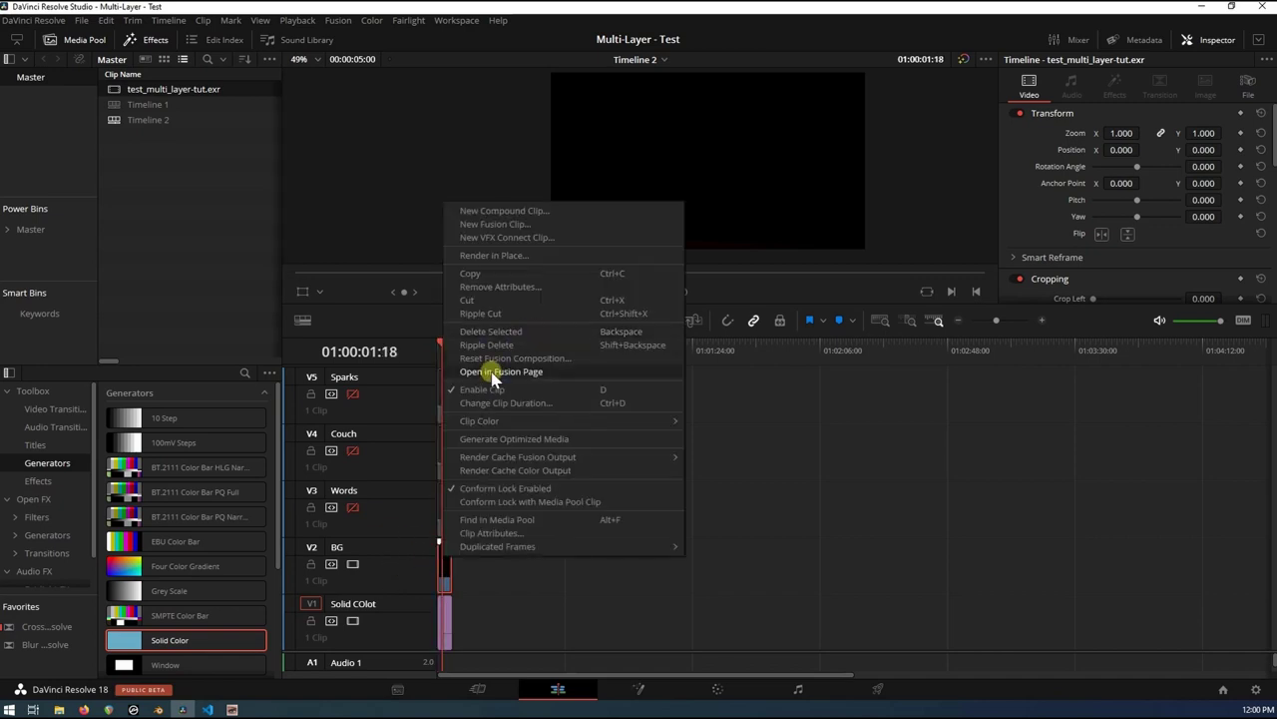
{"action": "left_click", "coordinate": [492, 374]}
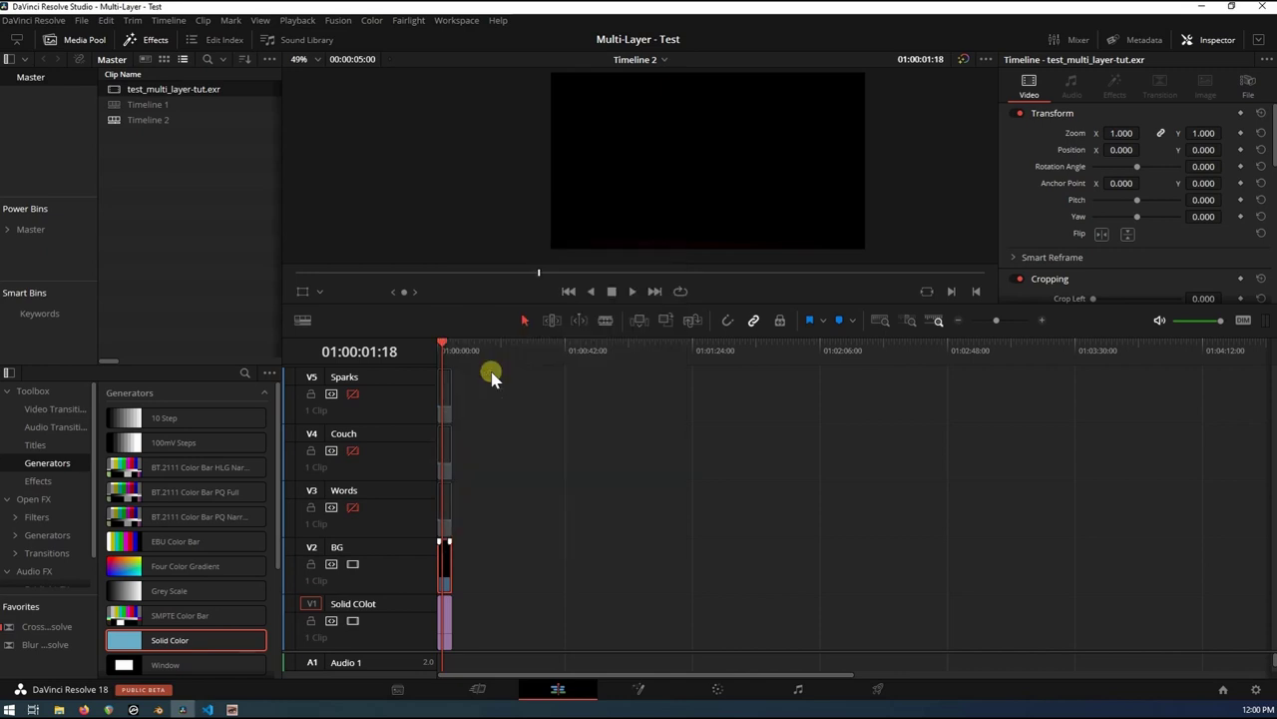
Step: Set the BG clip's MediaIn1 layer to BG.Combined
{"action": "left_click_drag", "start_coordinate": [145, 588], "coordinate": [596, 556]}
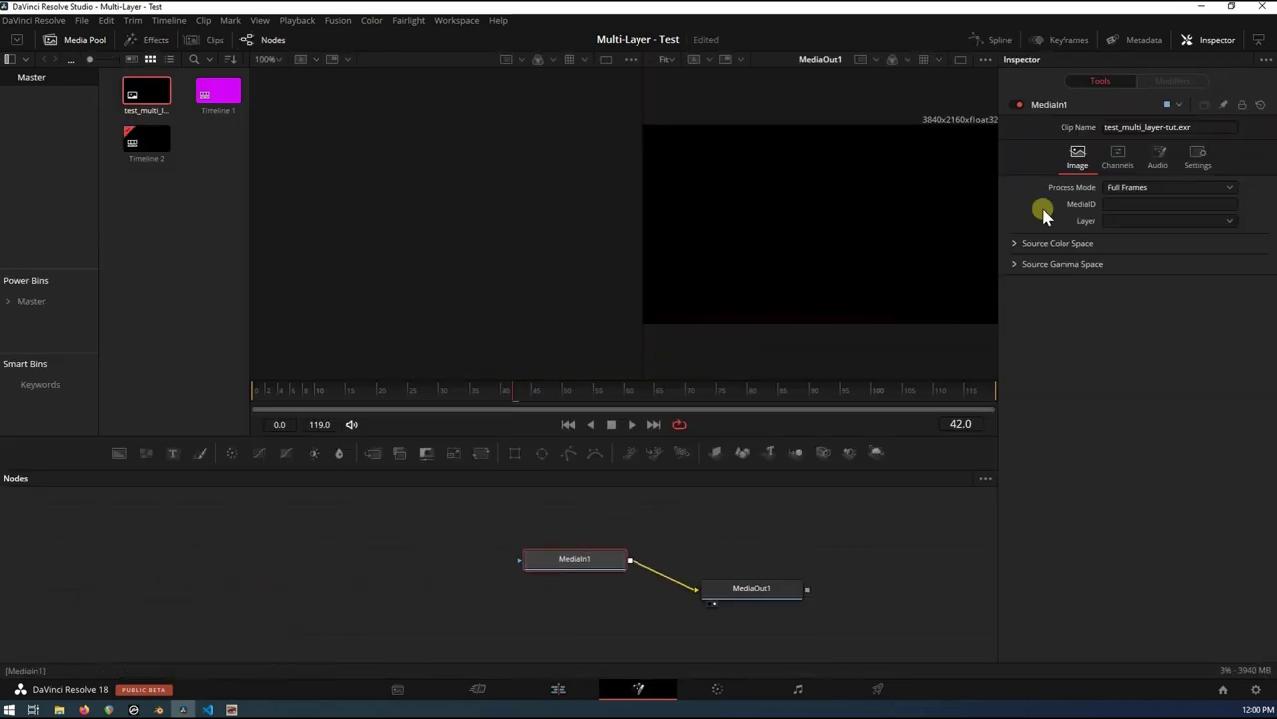
{"action": "left_click", "coordinate": [1132, 222]}
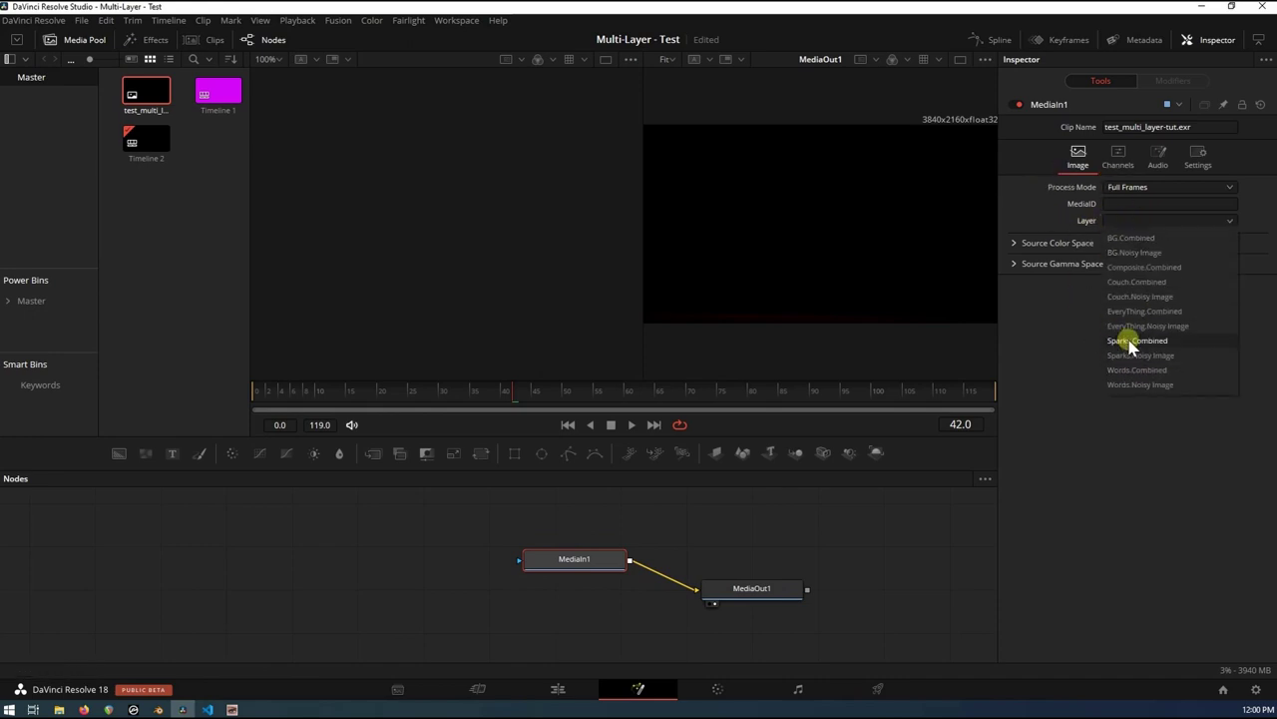
{"action": "left_click", "coordinate": [1128, 282]}
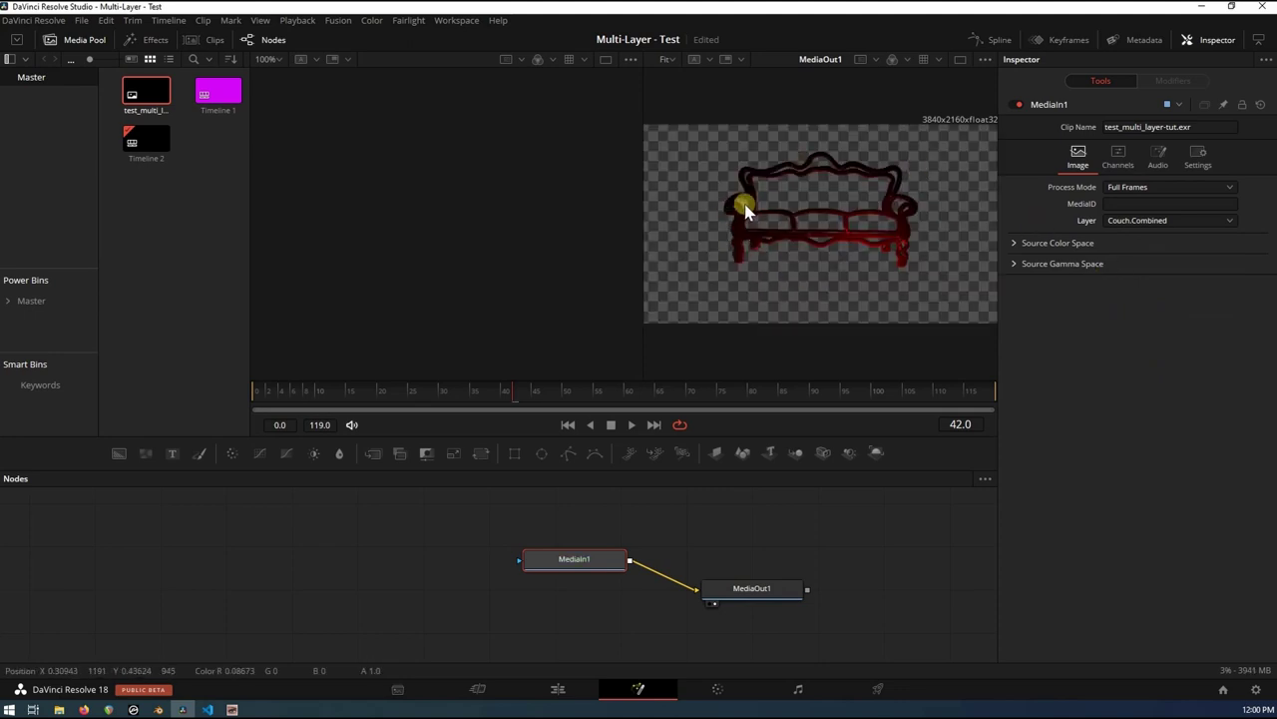
{"action": "left_click", "coordinate": [1128, 222]}
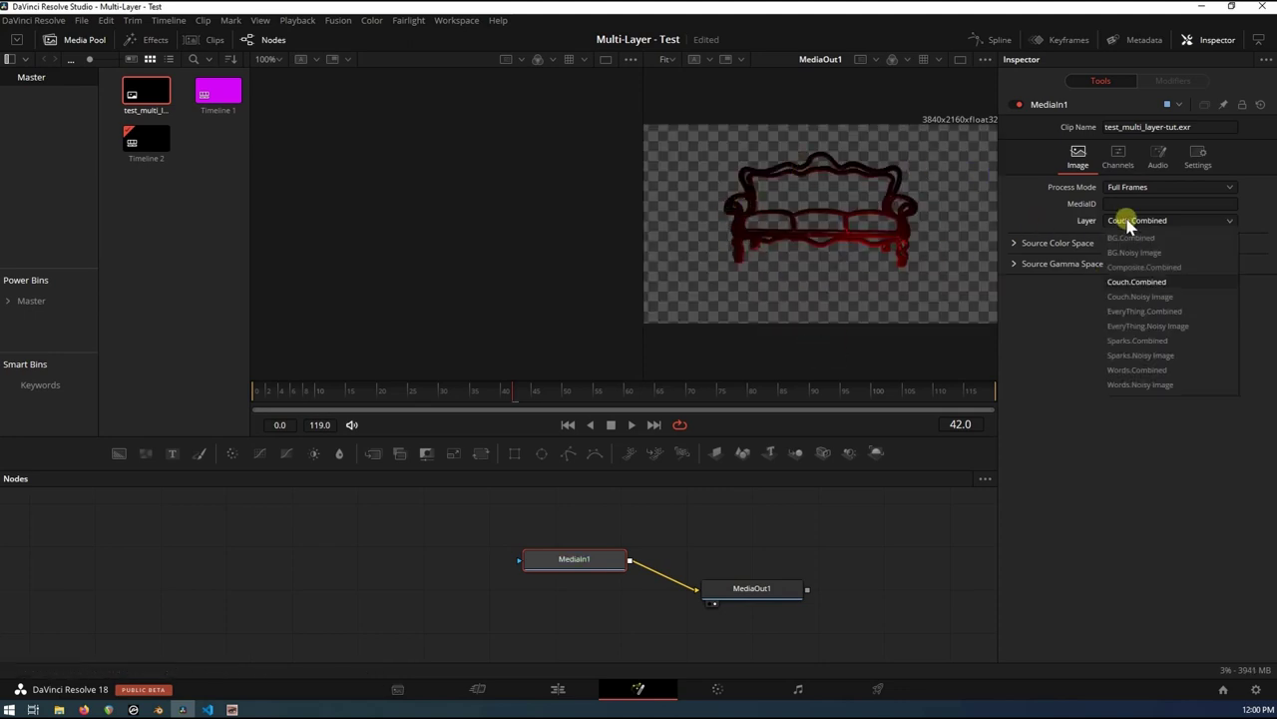
{"action": "left_click", "coordinate": [1130, 239]}
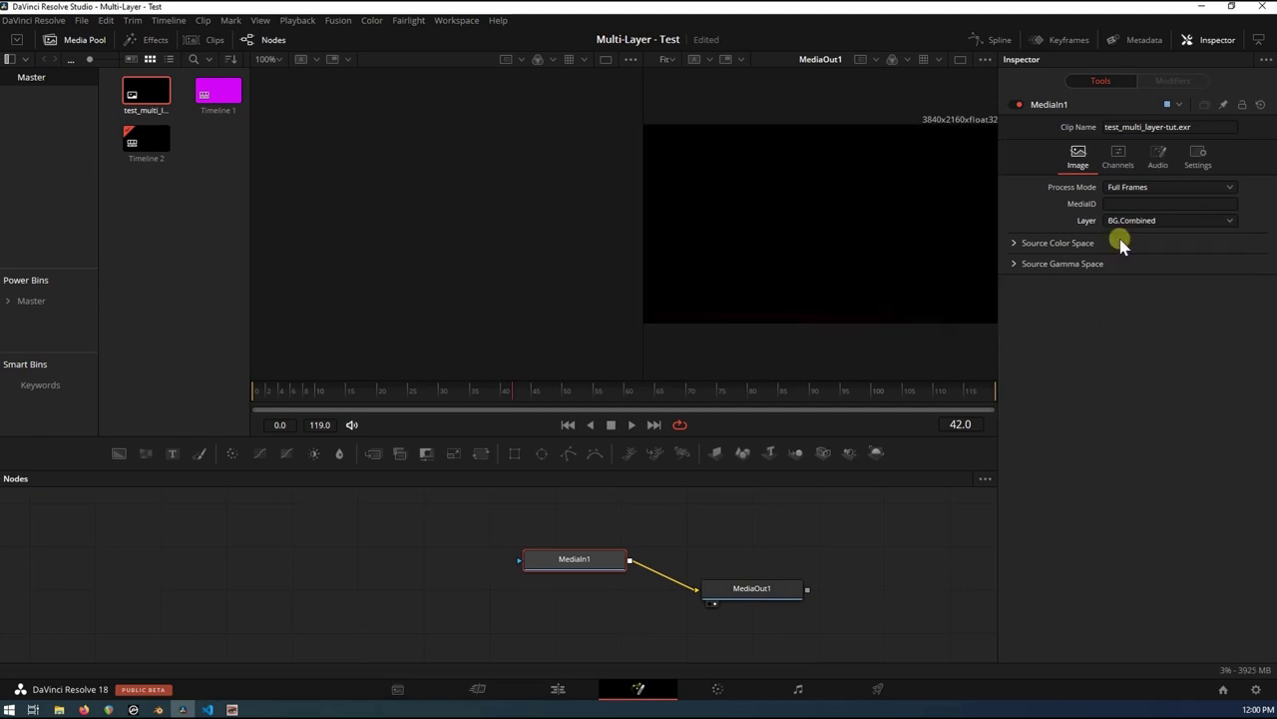
Step: Return to the Edit page and toggle the BG track off and on to check it
{"action": "left_click", "coordinate": [558, 688]}
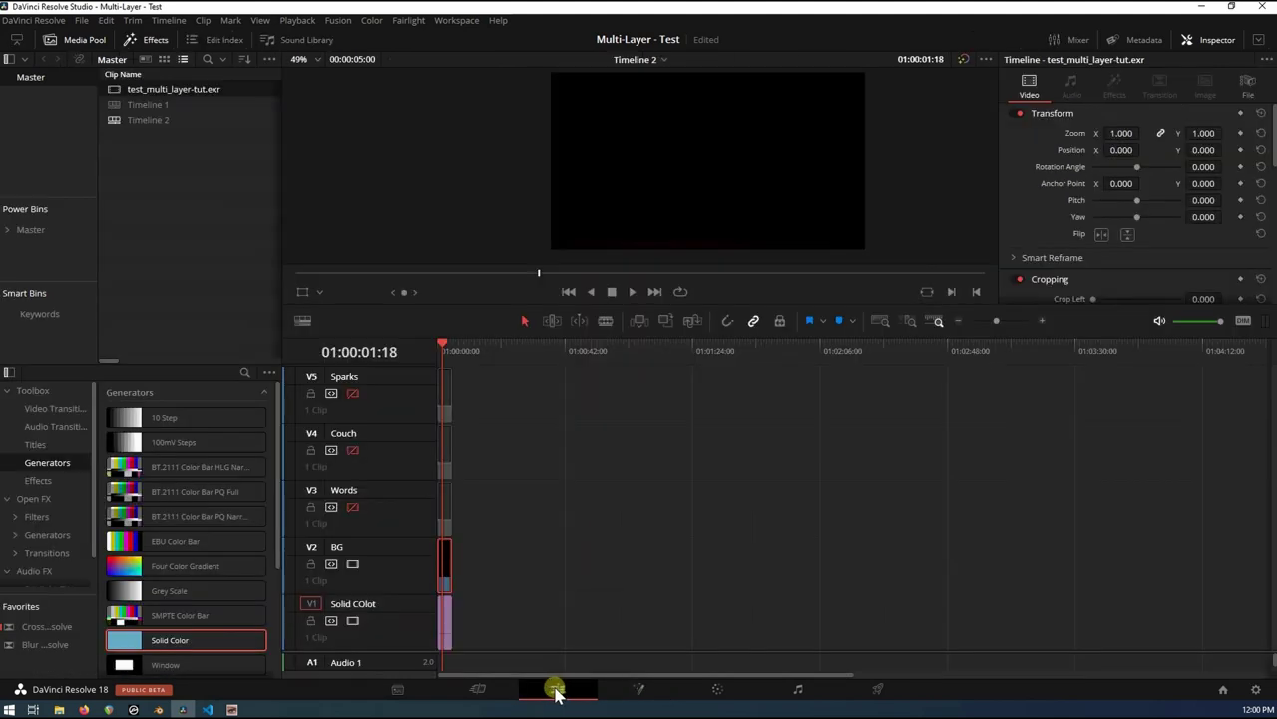
{"action": "left_click", "coordinate": [353, 565]}
{"action": "left_click", "coordinate": [353, 565]}
Step: Open the V3 Words clip in Fusion and set MediaIn1's layer to Words.Combined
{"action": "left_click", "coordinate": [444, 504]}
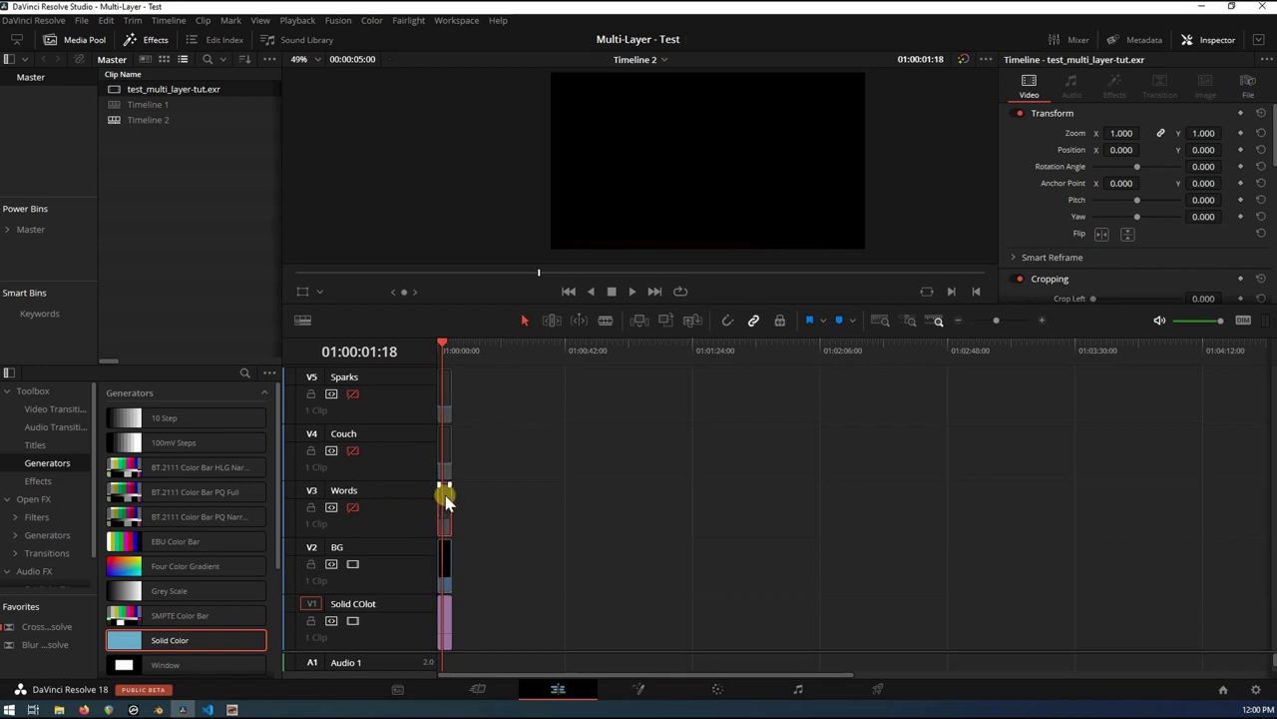
{"action": "right_click", "coordinate": [444, 499]}
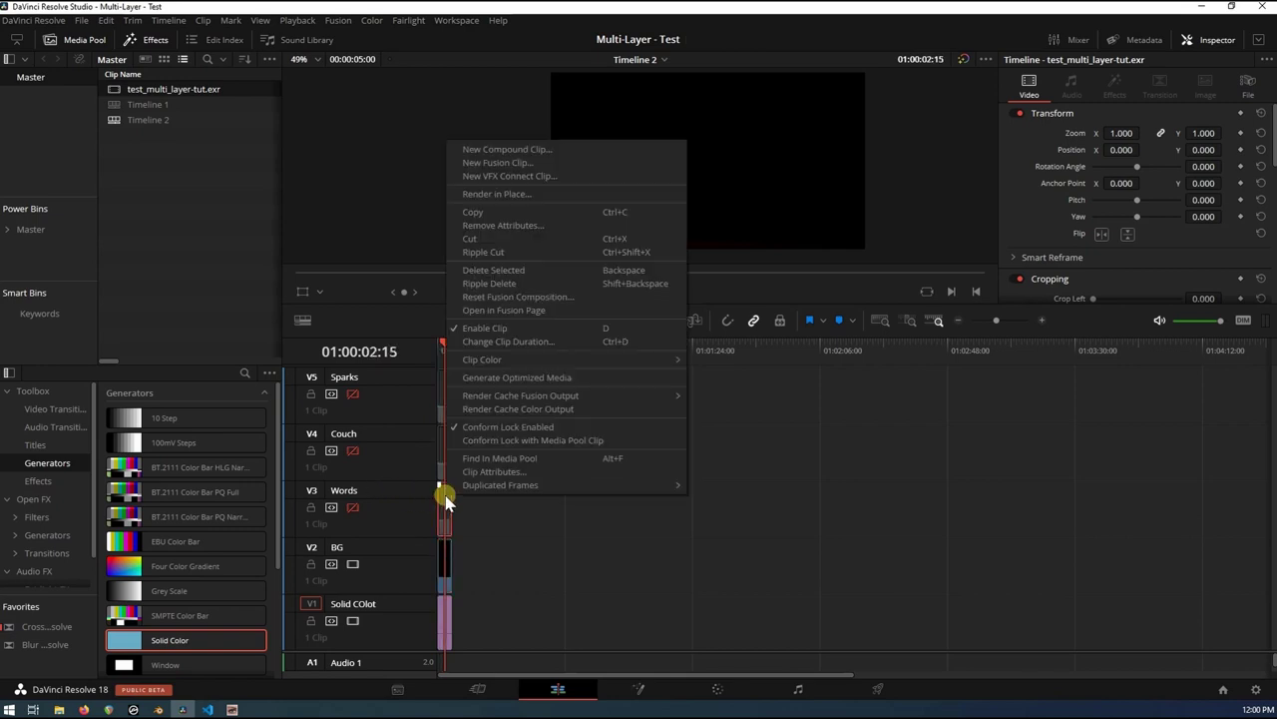
{"action": "left_click", "coordinate": [484, 311]}
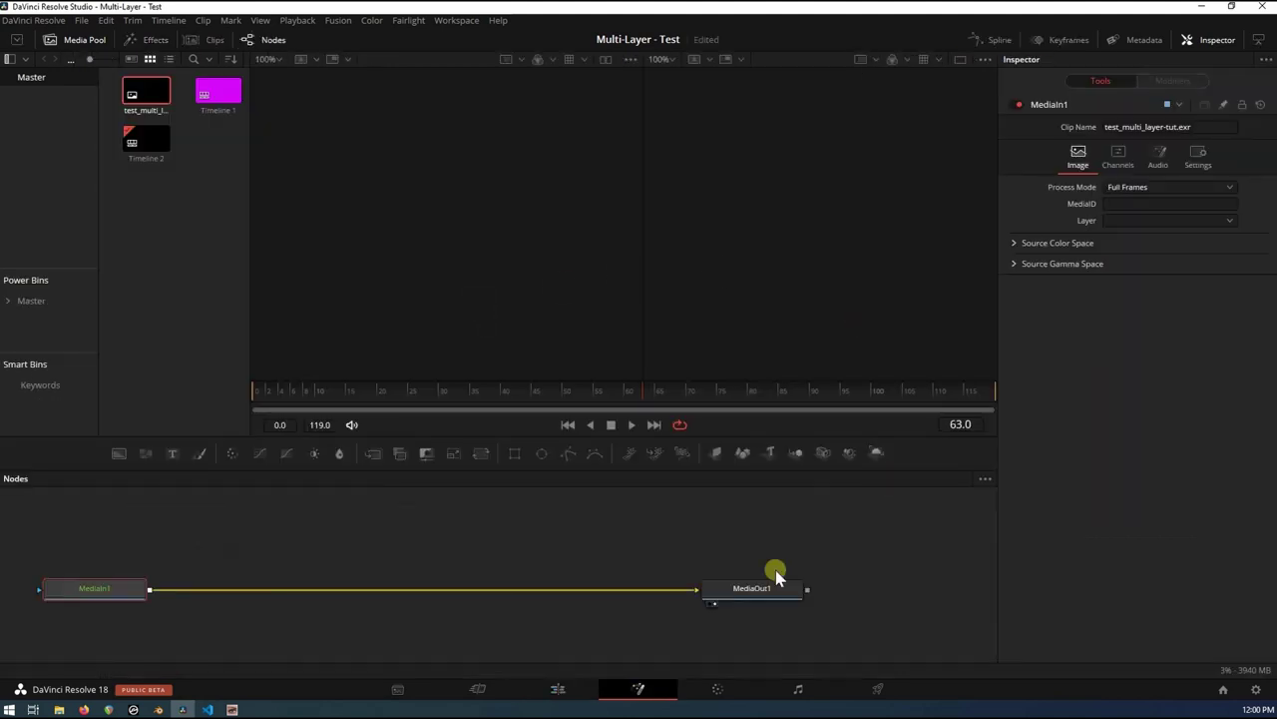
{"action": "left_click_drag", "start_coordinate": [97, 602], "coordinate": [584, 576]}
{"action": "left_click", "coordinate": [1124, 221]}
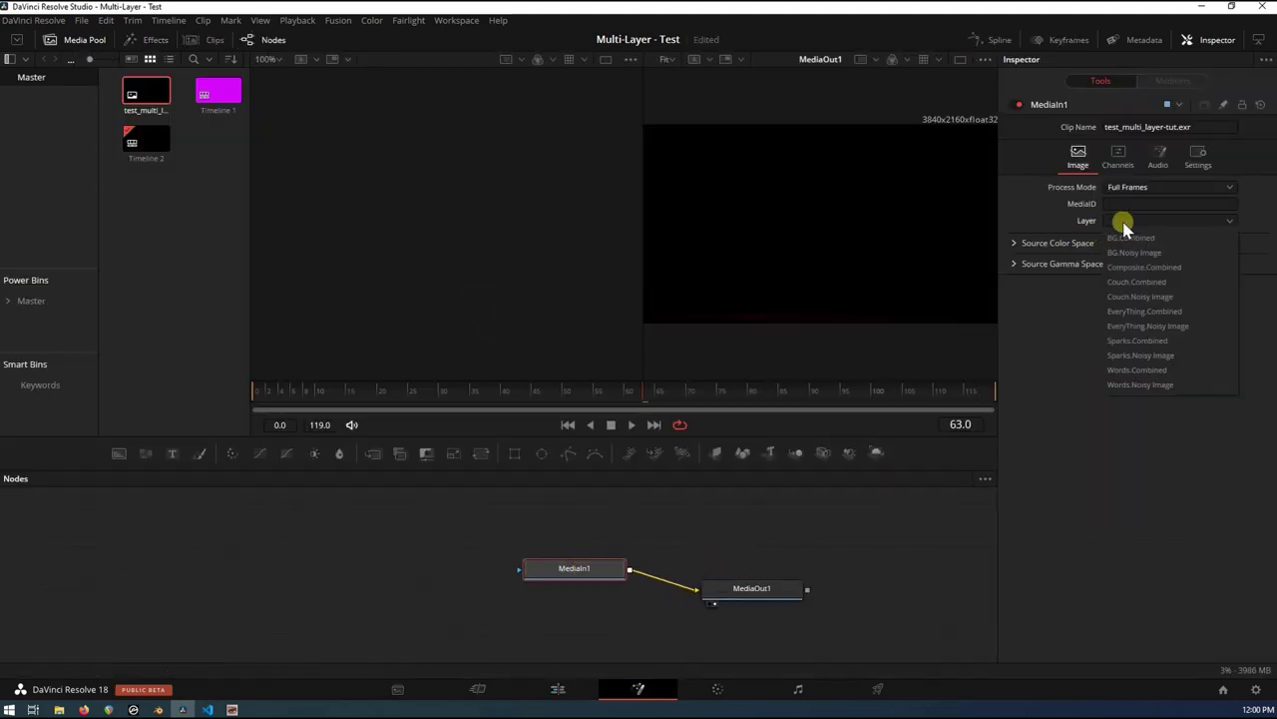
{"action": "left_click", "coordinate": [1129, 370]}
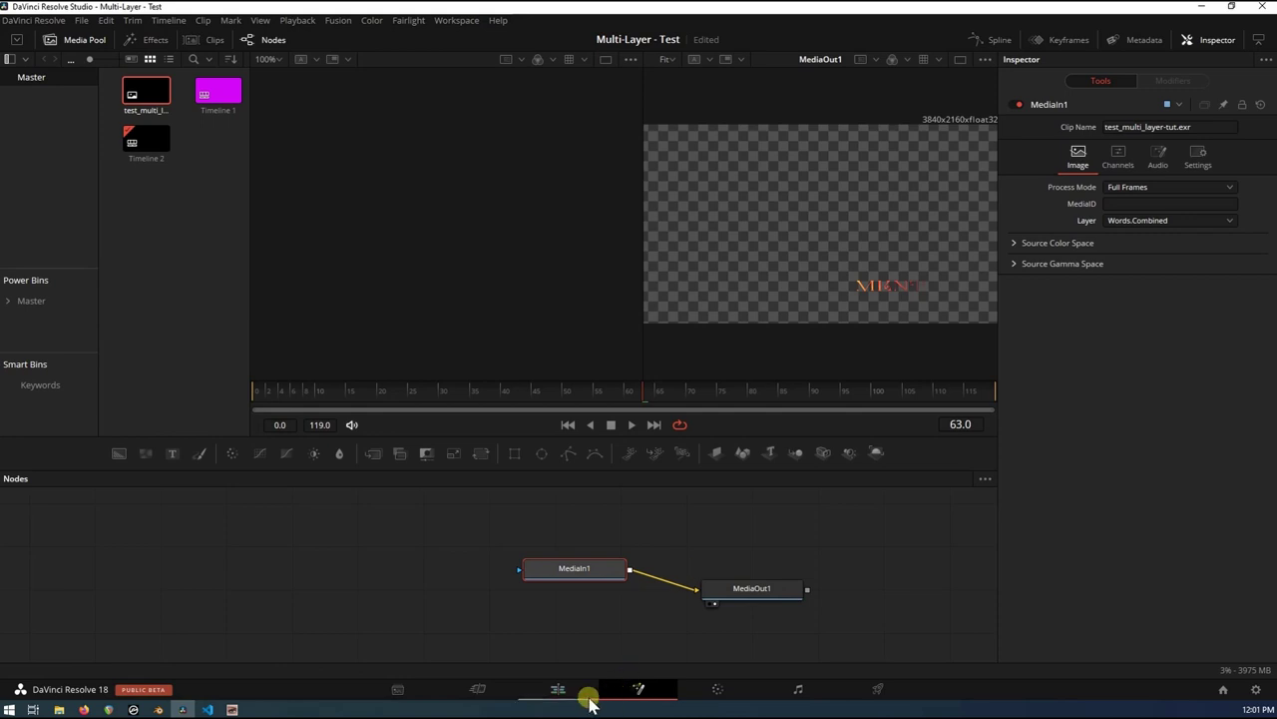
Step: On the Edit page, re-enable the Words track and toggle BG off and on to check layering
{"action": "left_click", "coordinate": [558, 688]}
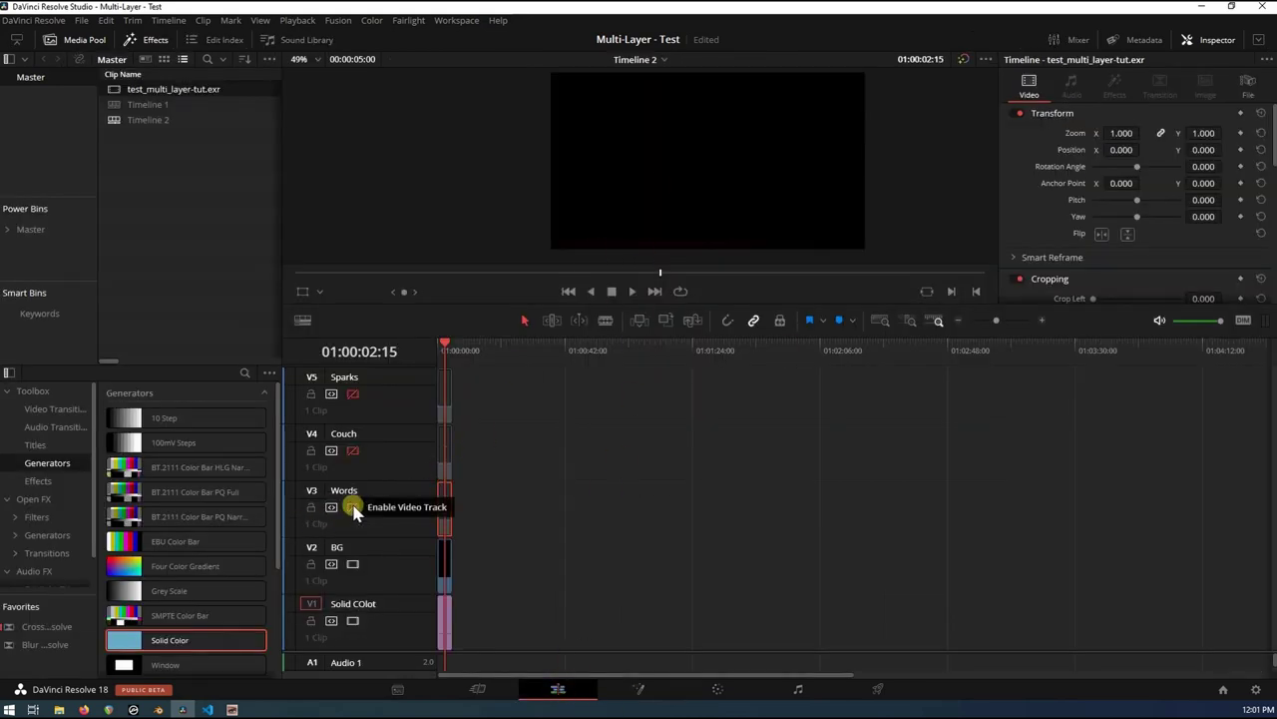
{"action": "left_click", "coordinate": [353, 507]}
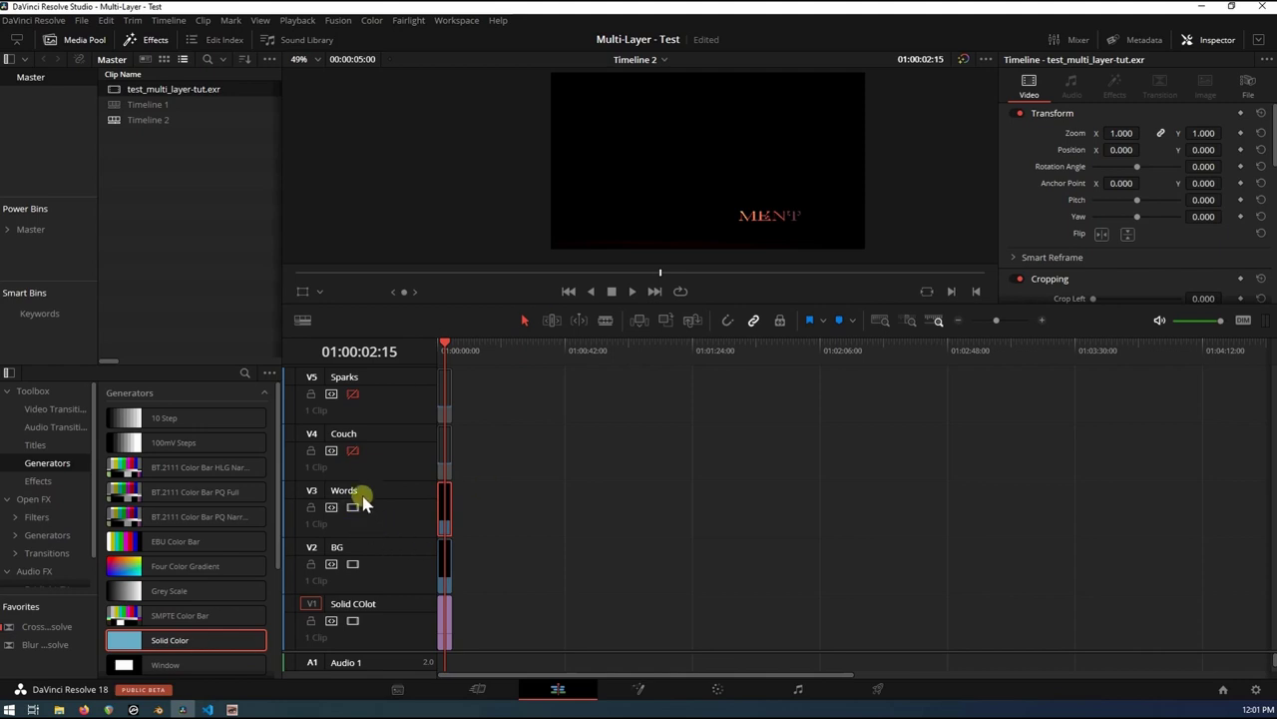
{"action": "left_click", "coordinate": [353, 507]}
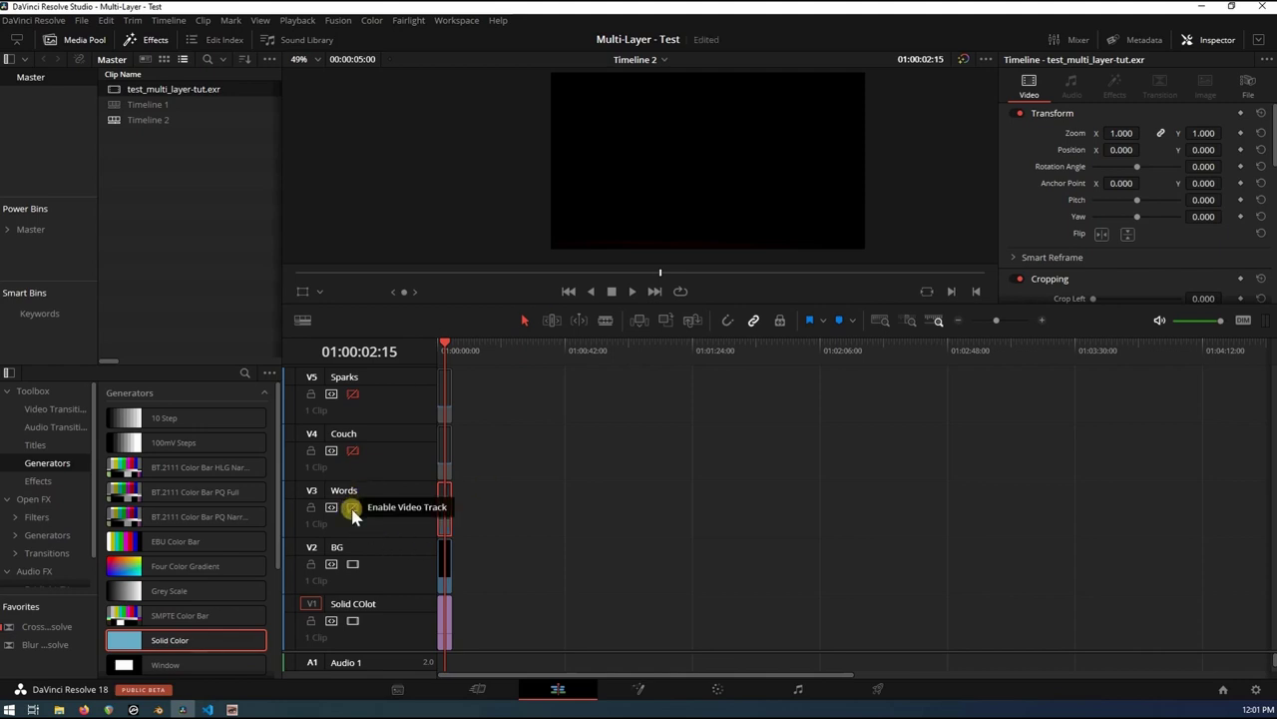
{"action": "left_click", "coordinate": [353, 507]}
{"action": "left_click", "coordinate": [353, 564]}
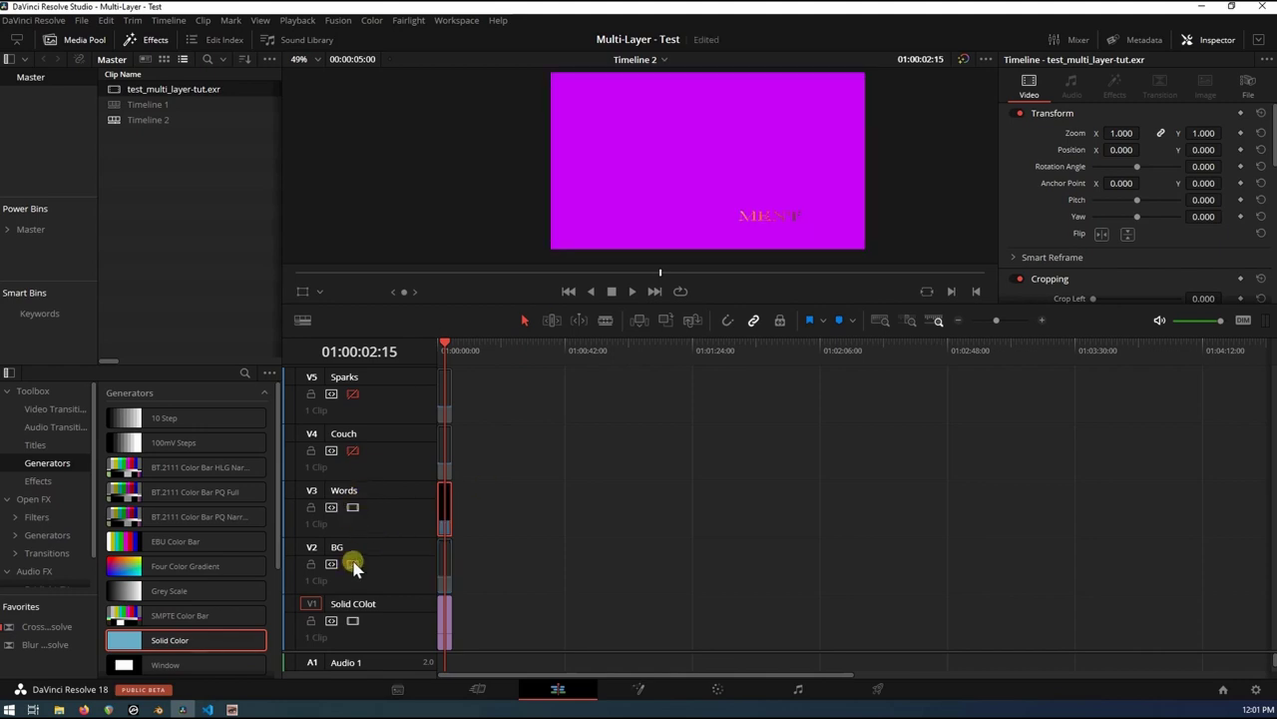
{"action": "left_click", "coordinate": [354, 564]}
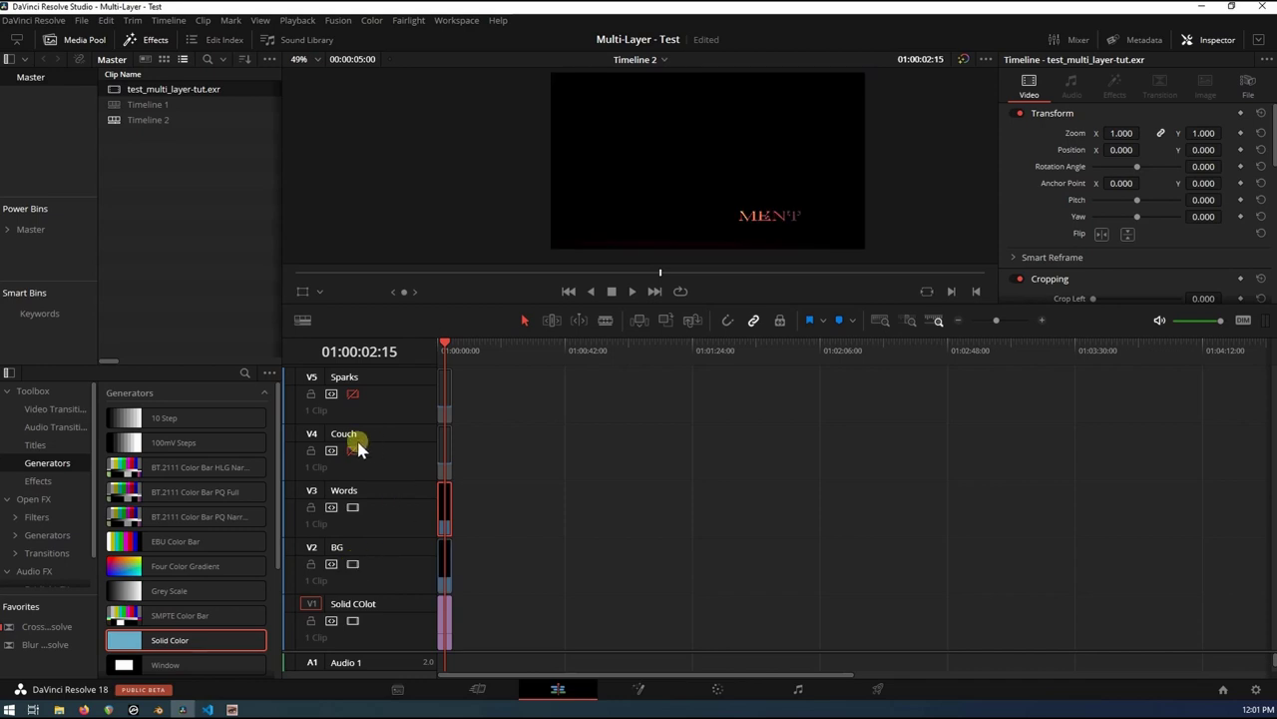
Step: Open the V4 Couch clip in the Fusion page
{"action": "left_click", "coordinate": [442, 445]}
{"action": "right_click", "coordinate": [442, 444]}
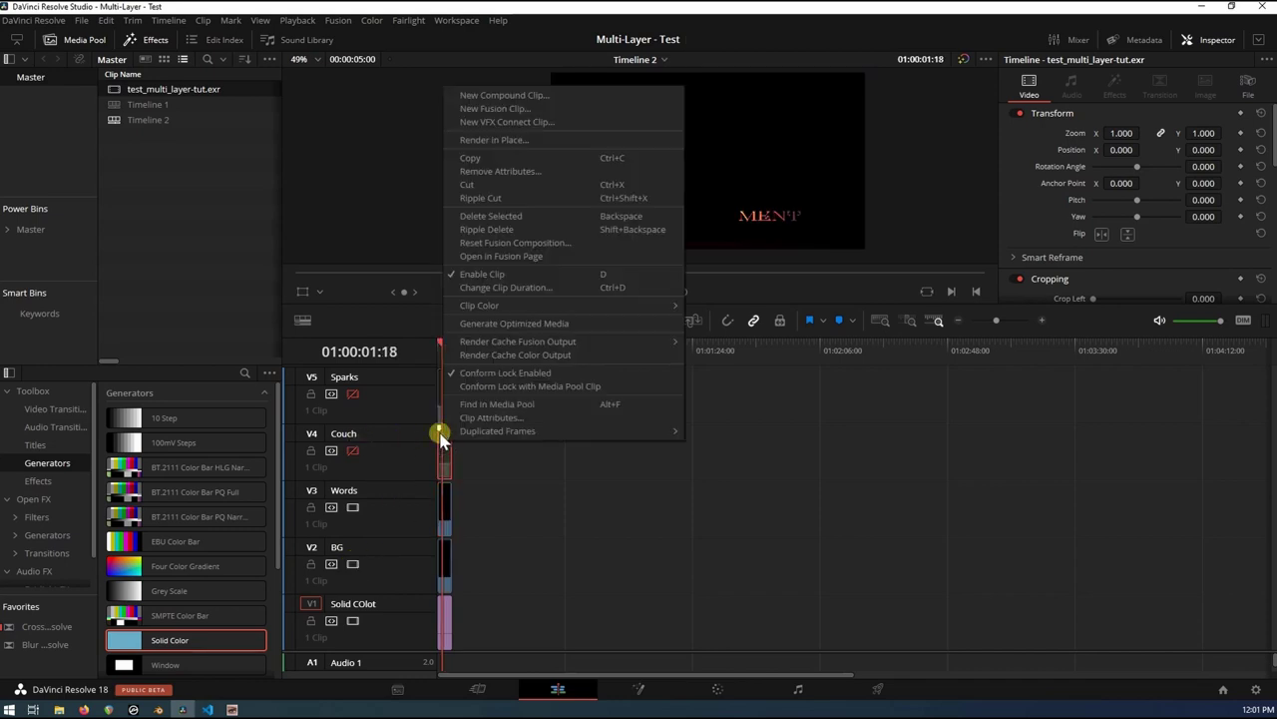
{"action": "left_click", "coordinate": [352, 449]}
{"action": "left_click", "coordinate": [351, 451]}
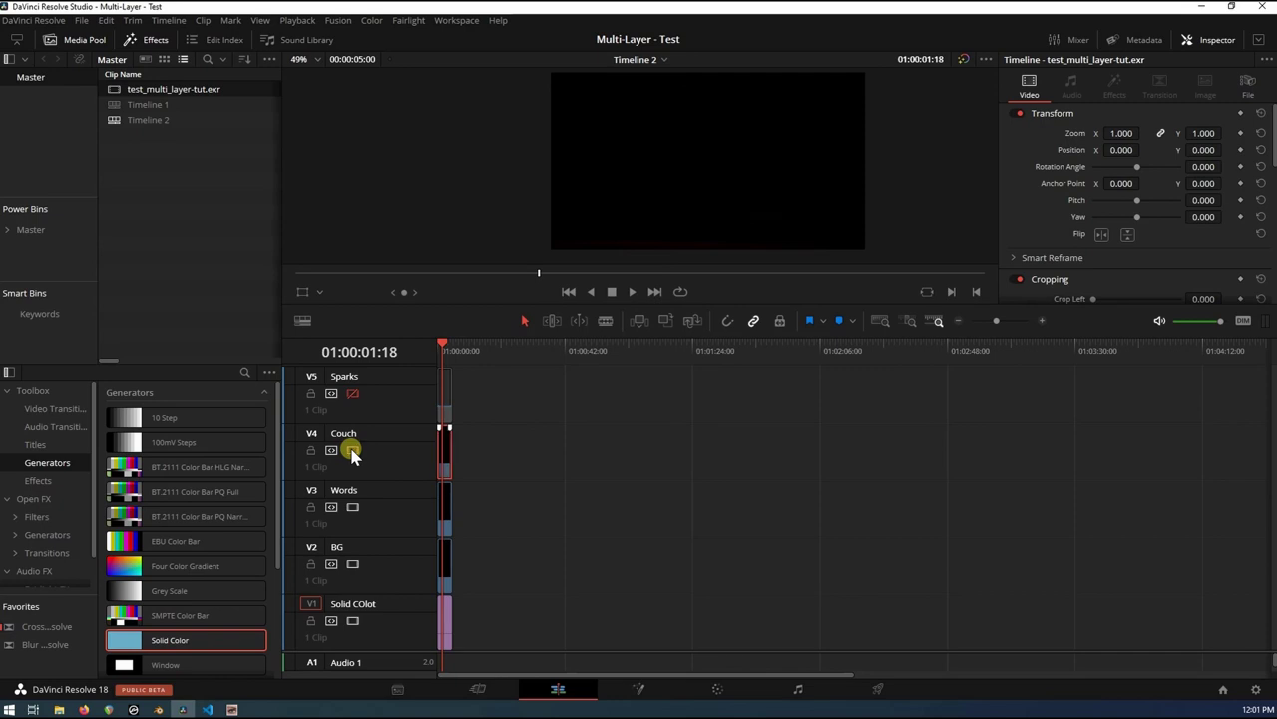
{"action": "left_click", "coordinate": [445, 445]}
{"action": "right_click", "coordinate": [445, 445]}
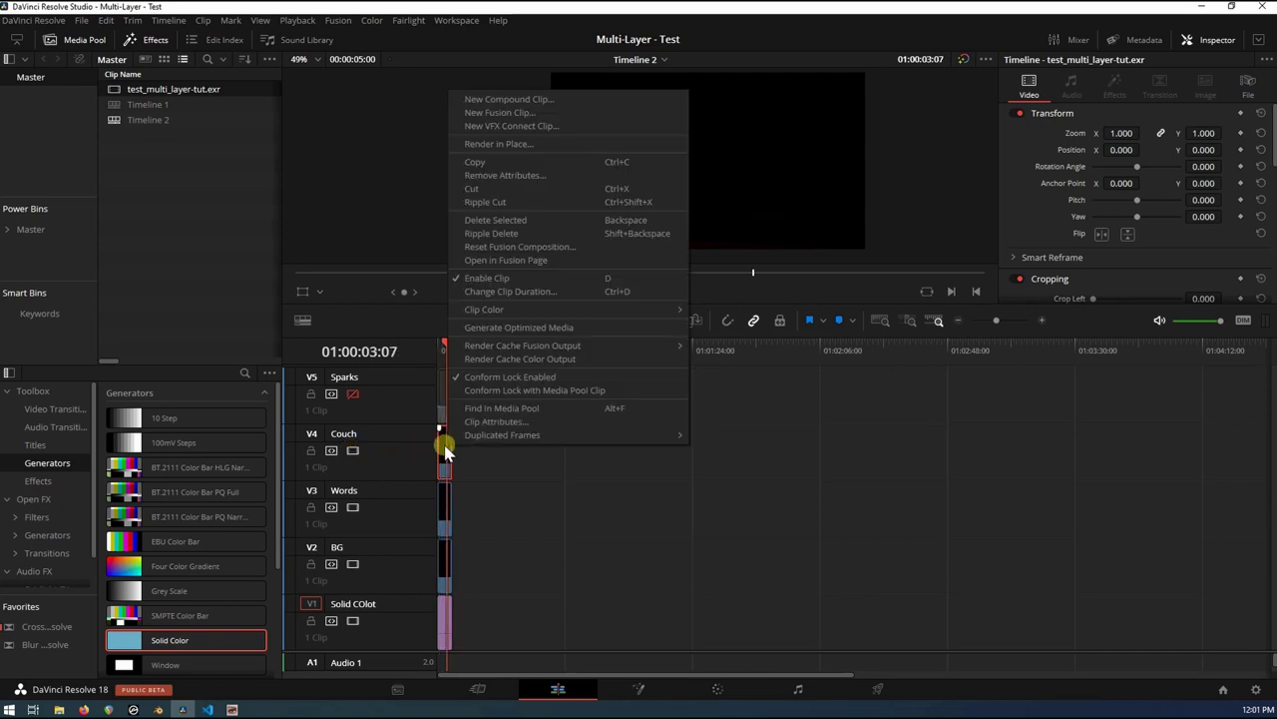
{"action": "left_click", "coordinate": [353, 450]}
{"action": "left_click", "coordinate": [442, 444]}
{"action": "right_click", "coordinate": [442, 444]}
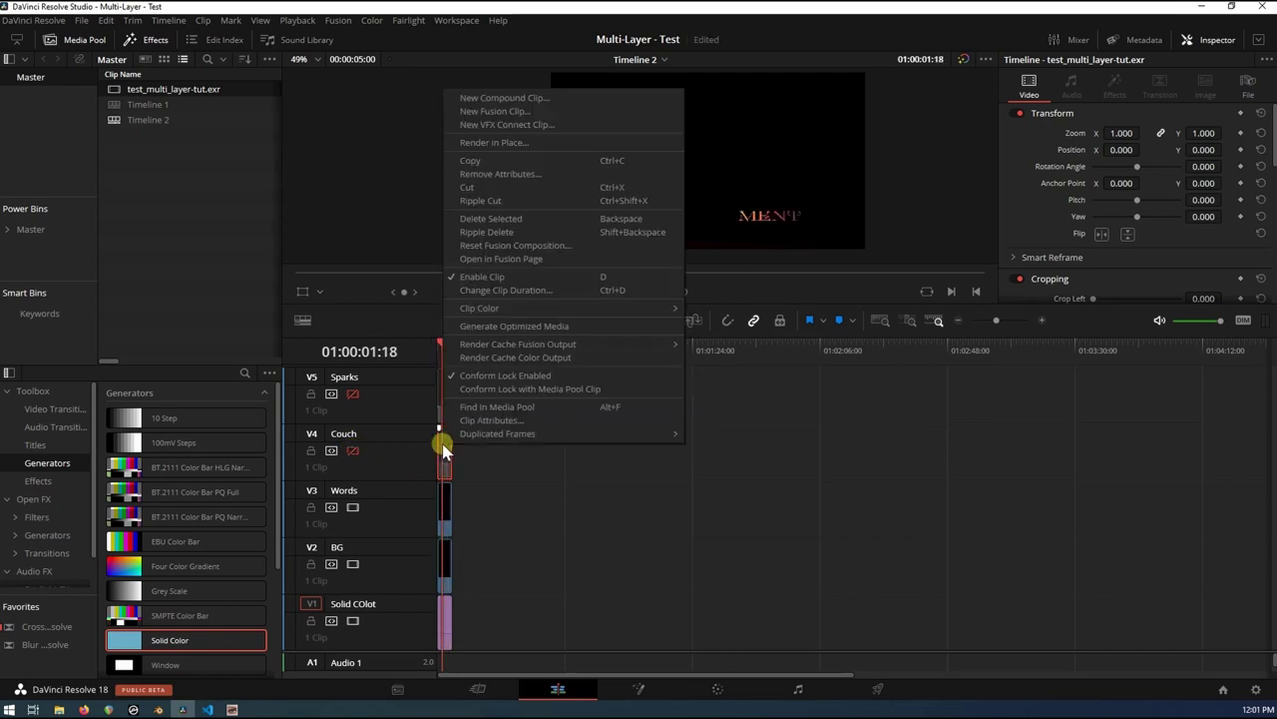
{"action": "left_click", "coordinate": [495, 259]}
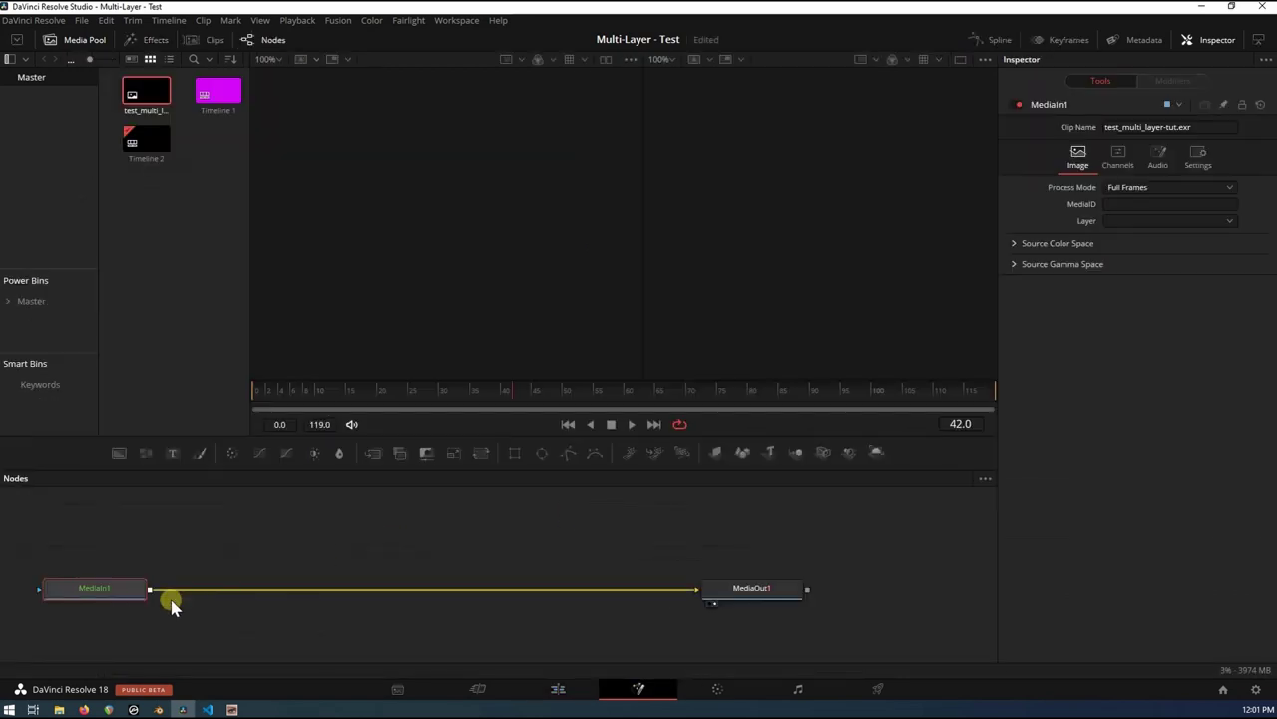
Step: Set MediaIn1's layer to Couch.Combined, then re-enable the Couch track on the Edit page
{"action": "left_click_drag", "start_coordinate": [171, 601], "coordinate": [604, 565]}
{"action": "left_click", "coordinate": [1121, 221]}
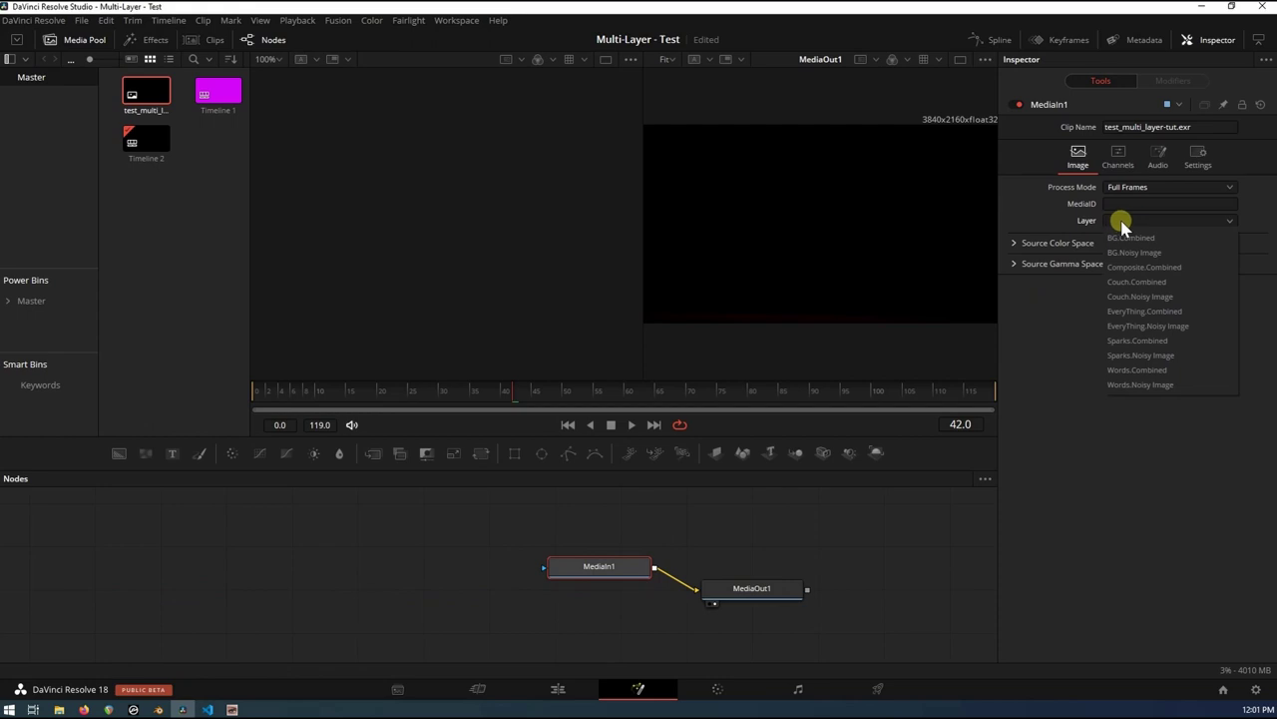
{"action": "left_click", "coordinate": [1122, 281]}
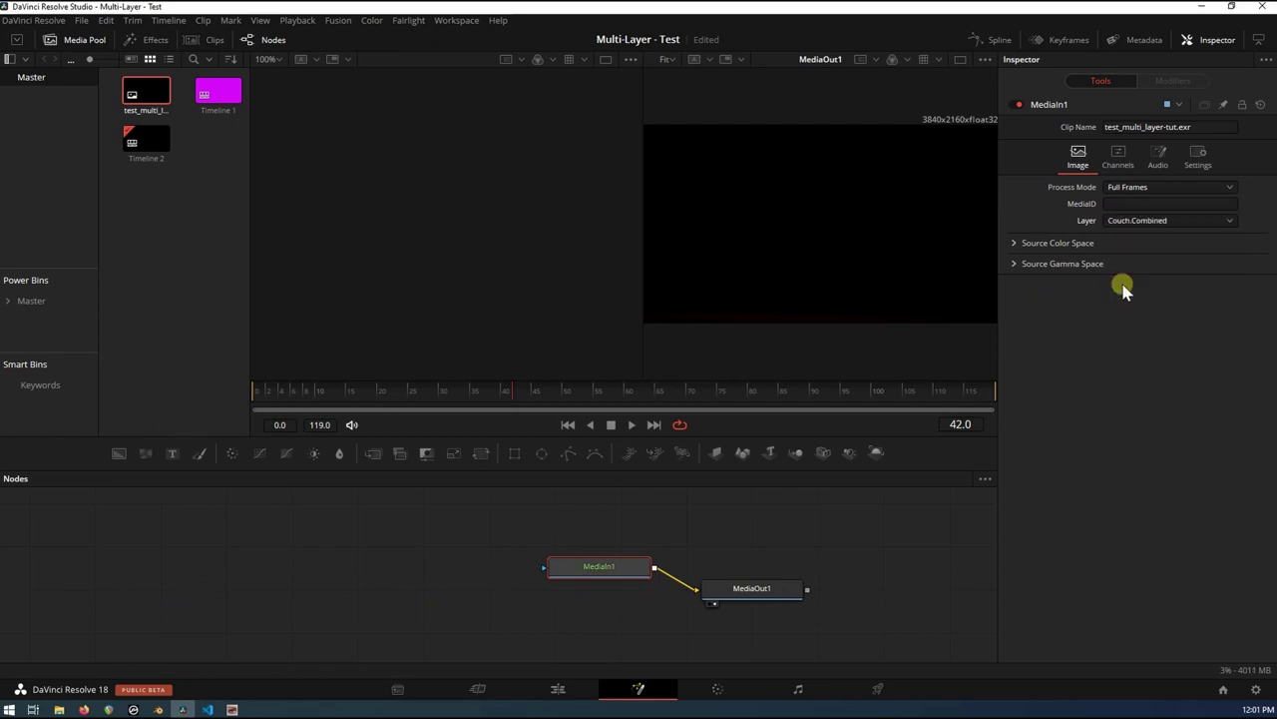
{"action": "left_click", "coordinate": [558, 688]}
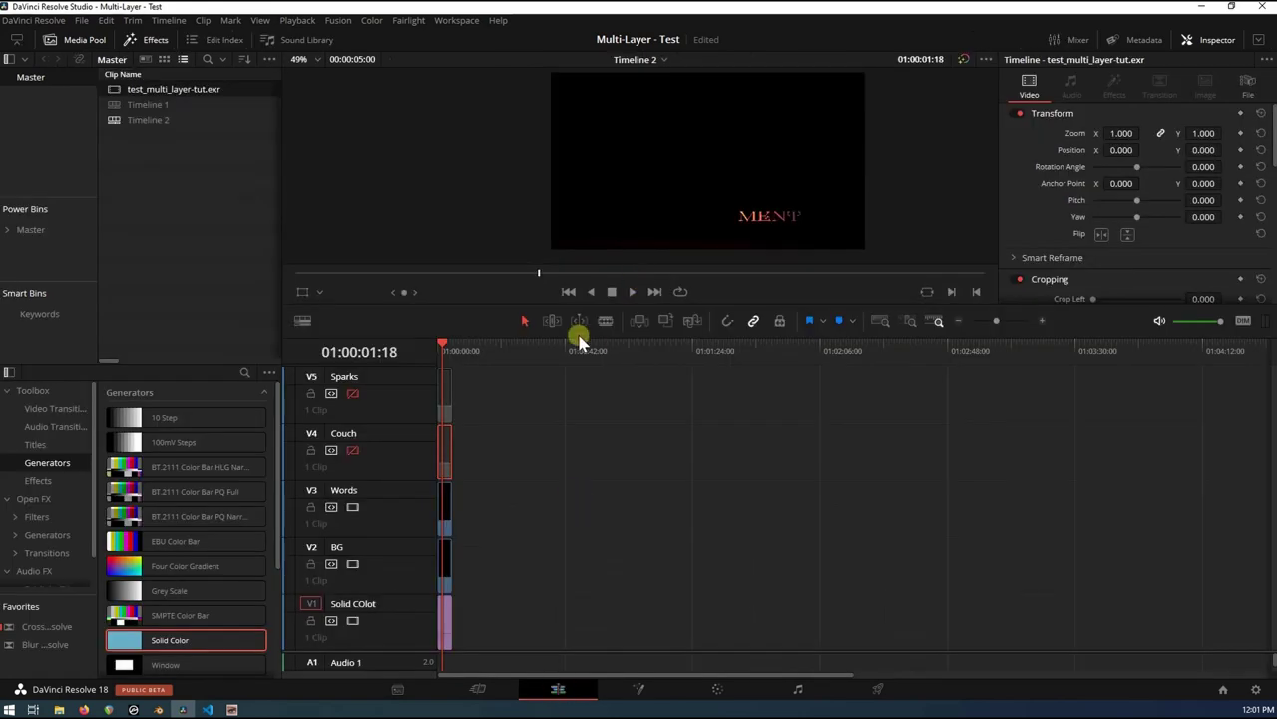
{"action": "left_click", "coordinate": [353, 450]}
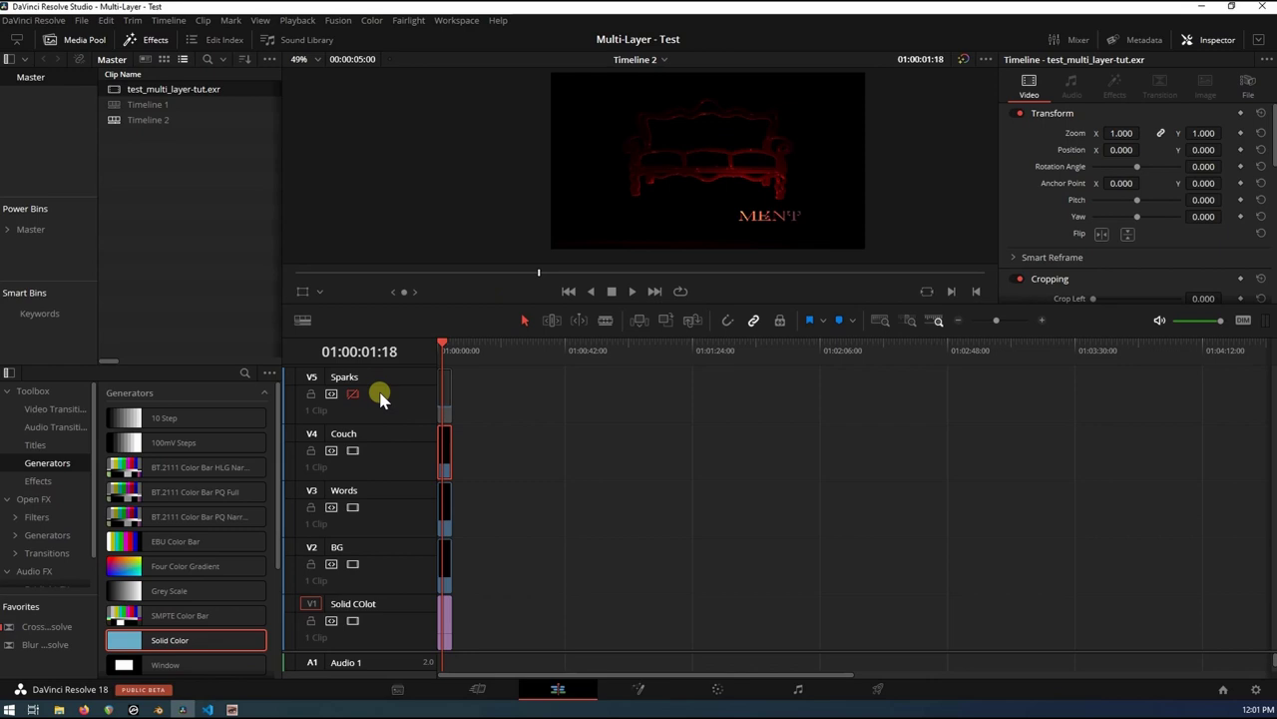
Step: Open the V5 clip in Fusion, set its layer to Sparks.Combined, and re-enable the Sparks track
{"action": "left_click", "coordinate": [446, 388]}
{"action": "right_click", "coordinate": [445, 387]}
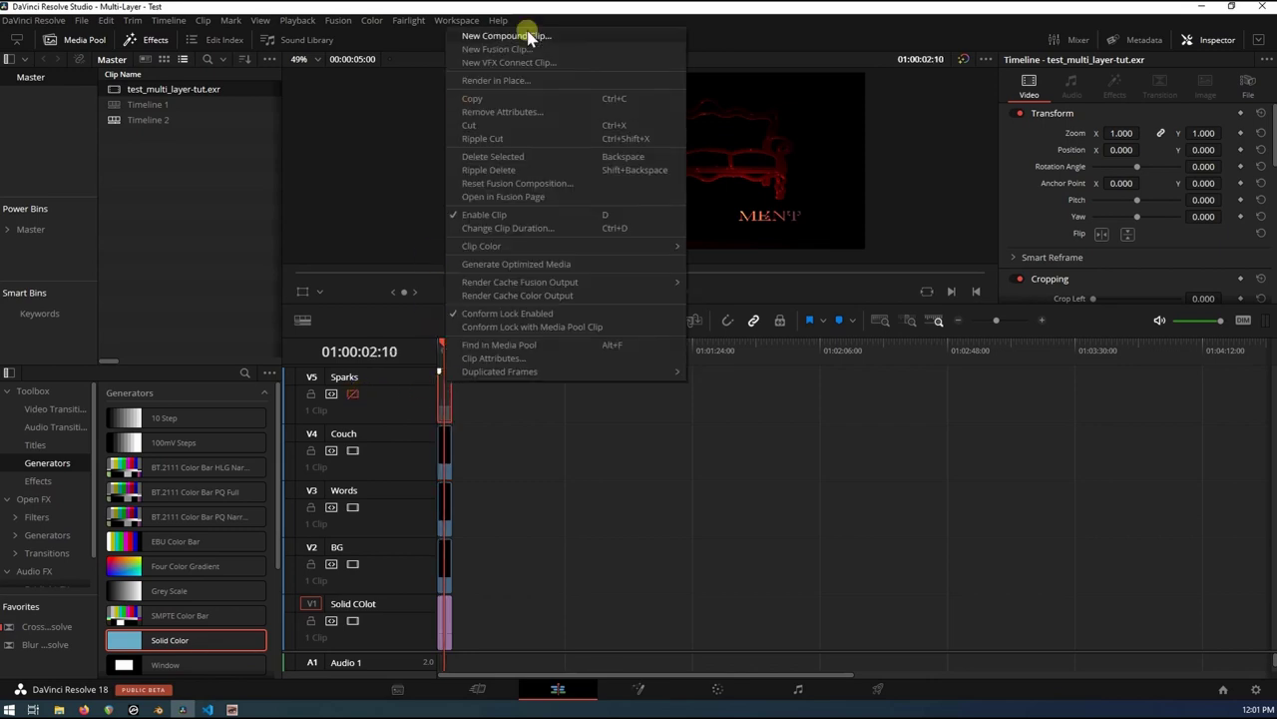
{"action": "left_click", "coordinate": [504, 197]}
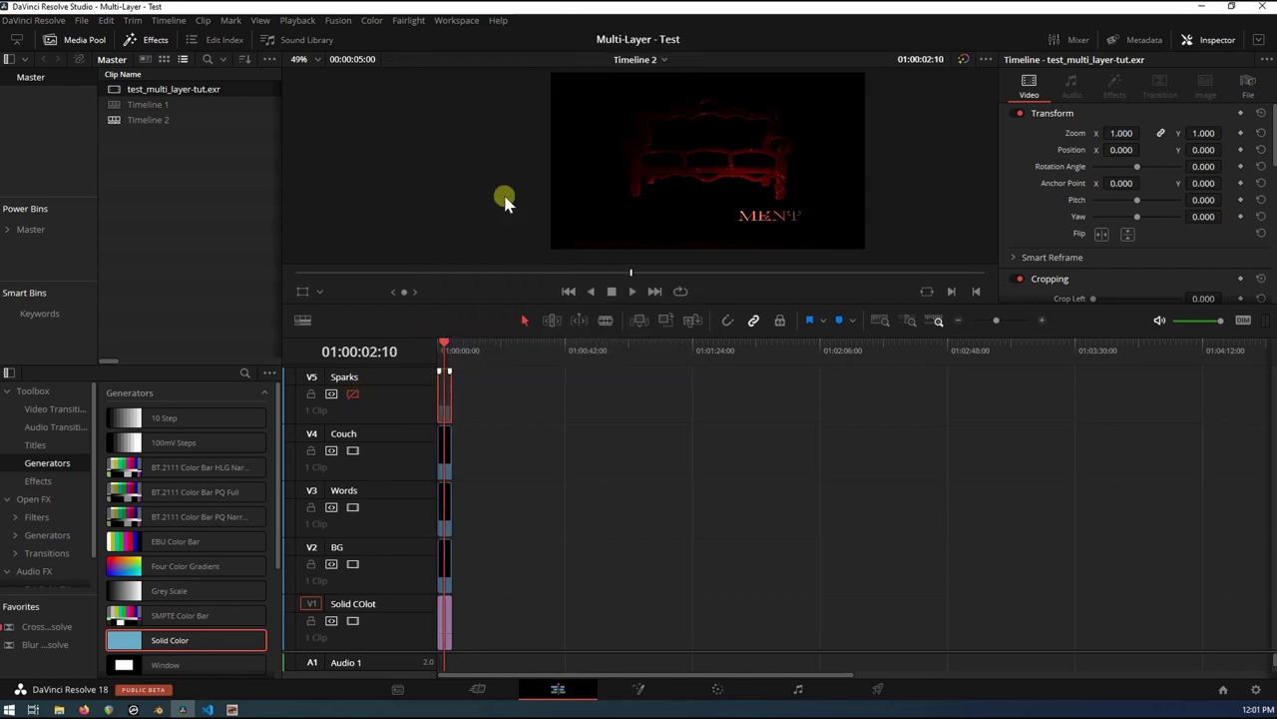
{"action": "left_click_drag", "start_coordinate": [117, 585], "coordinate": [602, 576]}
{"action": "left_click", "coordinate": [1114, 221]}
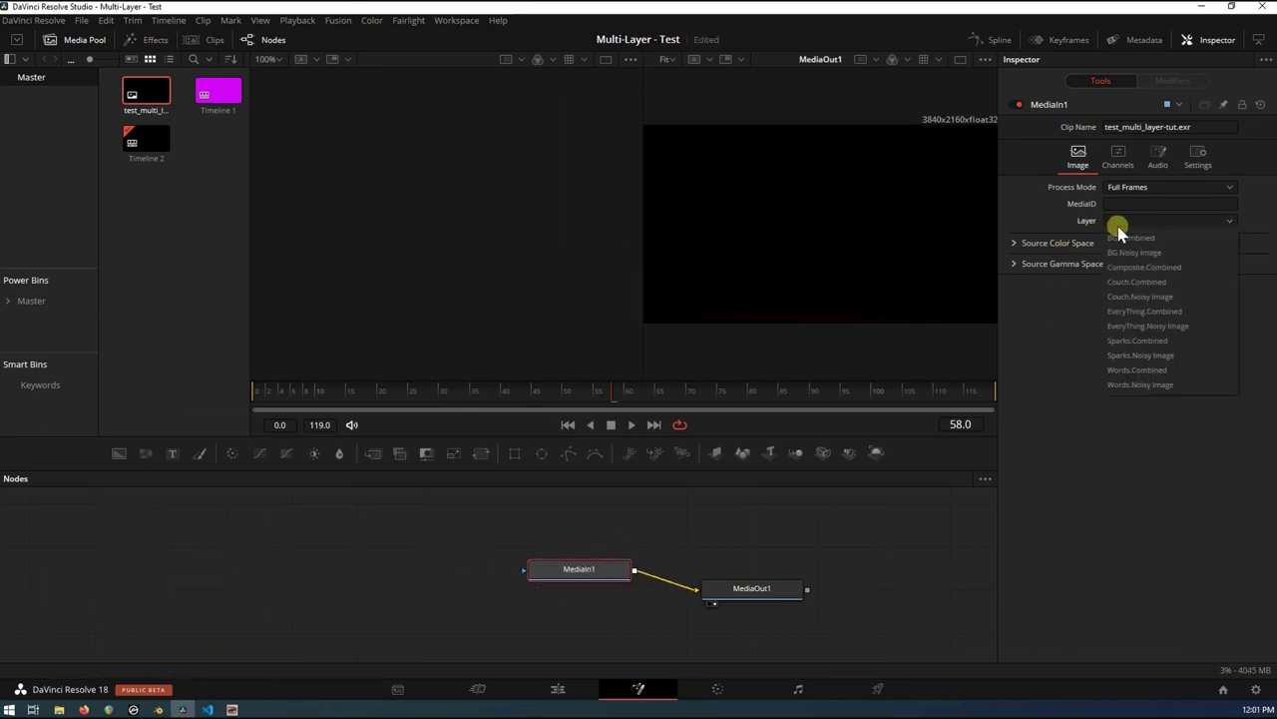
{"action": "left_click", "coordinate": [1133, 340]}
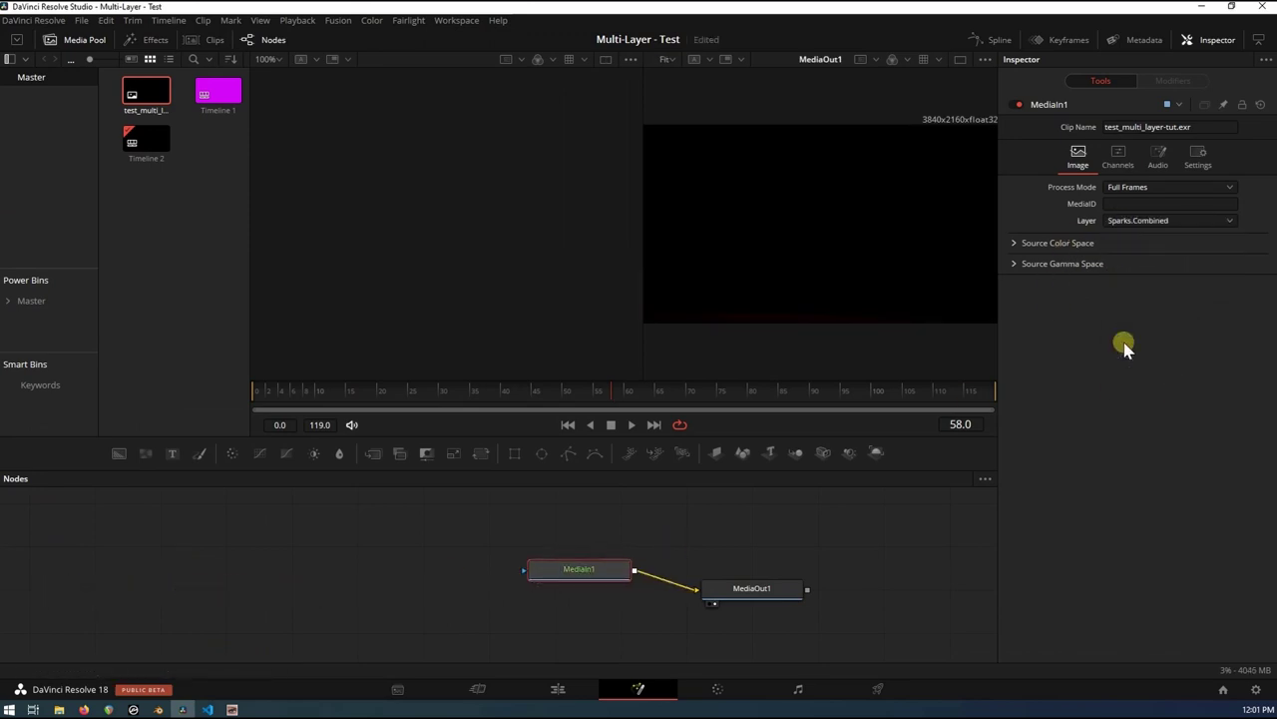
{"action": "left_click", "coordinate": [556, 691]}
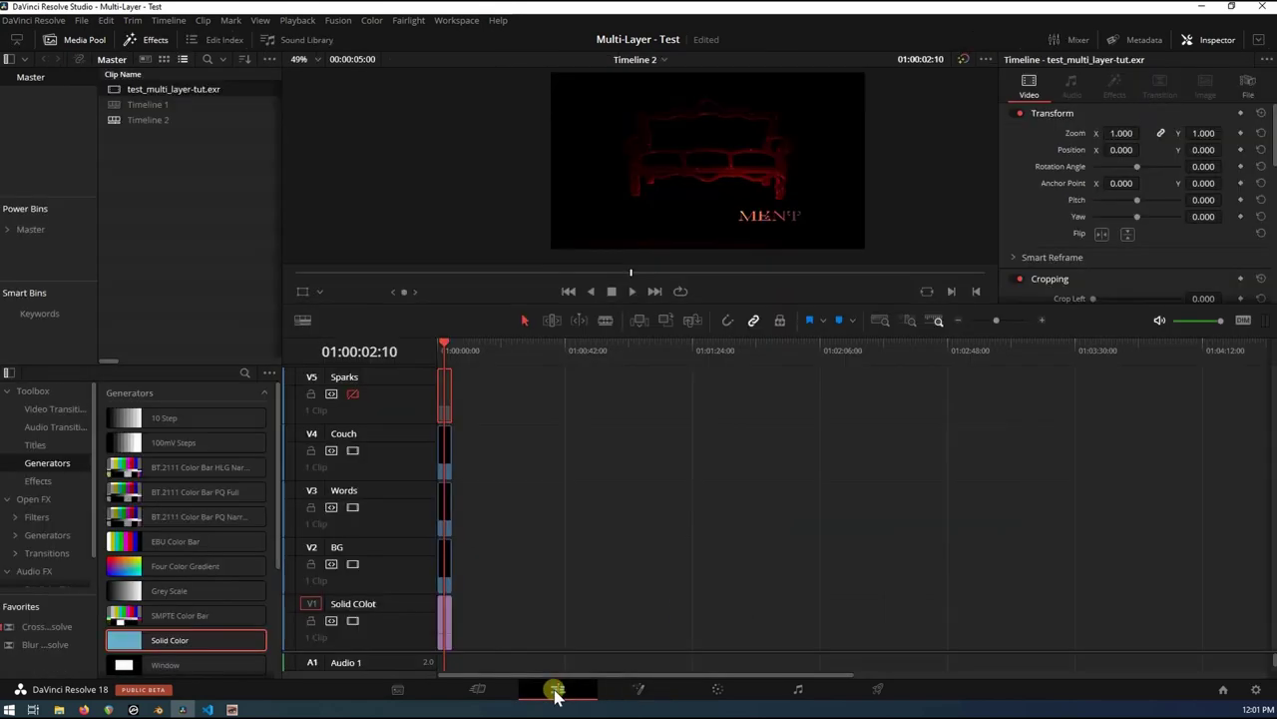
{"action": "left_click", "coordinate": [354, 395]}
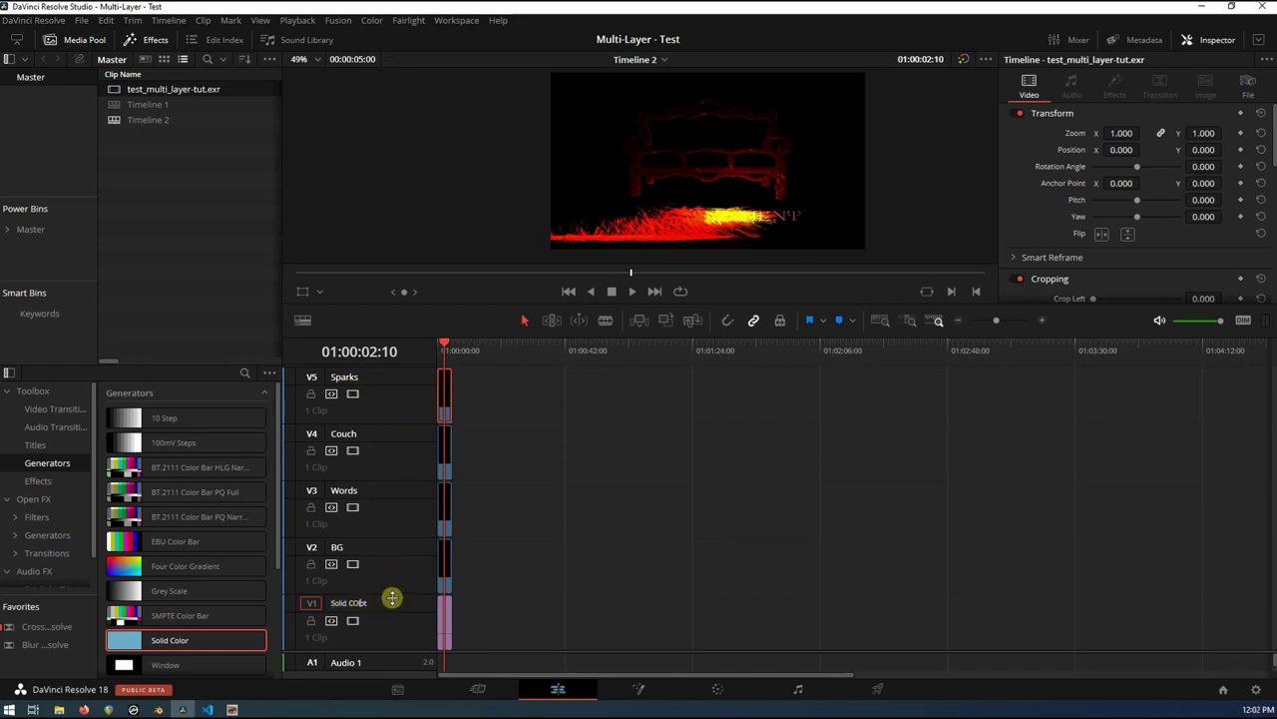
Step: Change the V1 track name from Solid Colot to Solid Color
{"action": "key", "text": "Return"}
{"action": "double_click", "coordinate": [362, 605]}
{"action": "key", "text": "BackSpace"}
{"action": "type", "text": "r"}
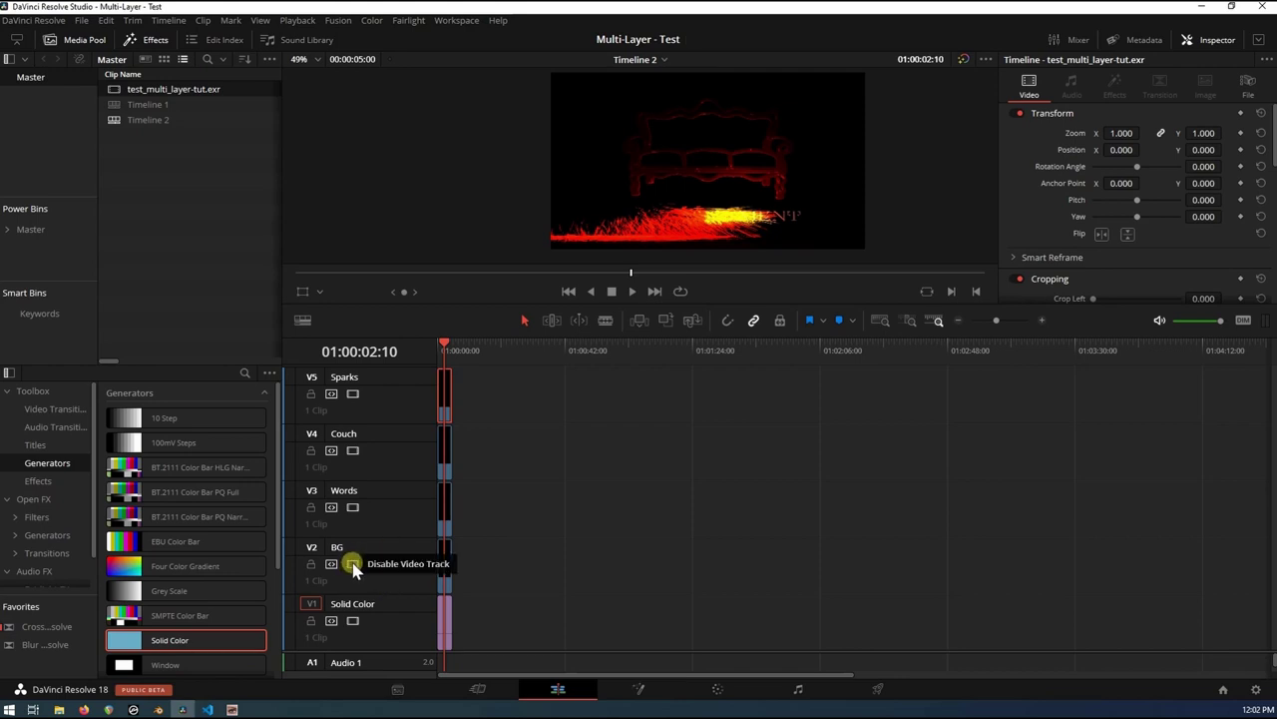
{"action": "left_click", "coordinate": [352, 564]}
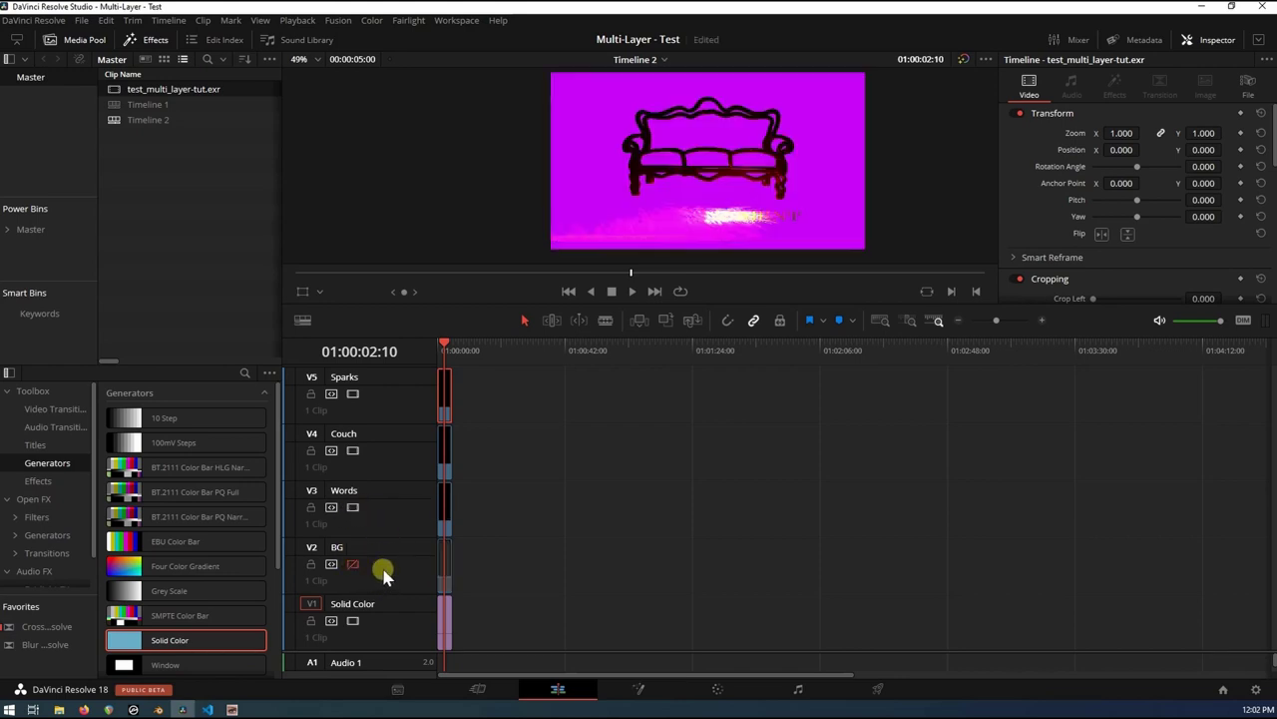
{"action": "left_click", "coordinate": [444, 613]}
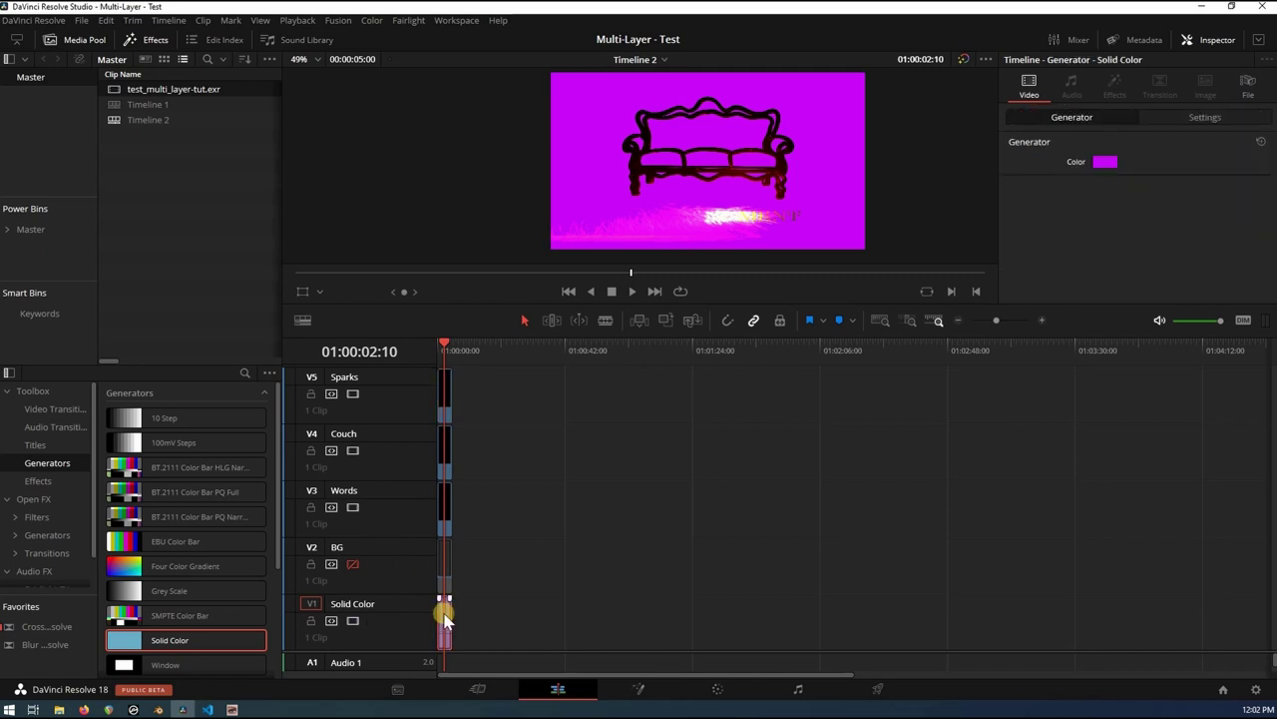
{"action": "left_click", "coordinate": [352, 620]}
{"action": "left_click", "coordinate": [352, 619]}
{"action": "left_click", "coordinate": [353, 507]}
{"action": "left_click", "coordinate": [353, 507]}
{"action": "left_click", "coordinate": [352, 454]}
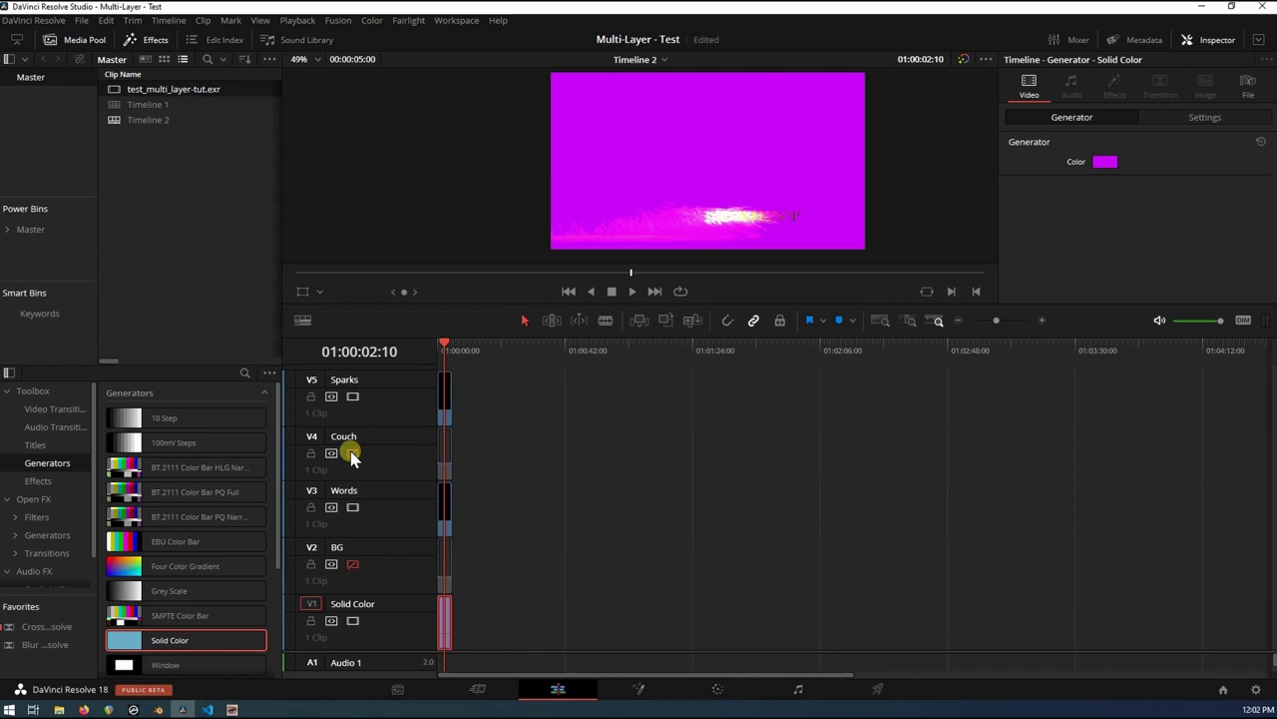
{"action": "left_click", "coordinate": [352, 455]}
{"action": "left_click", "coordinate": [354, 397]}
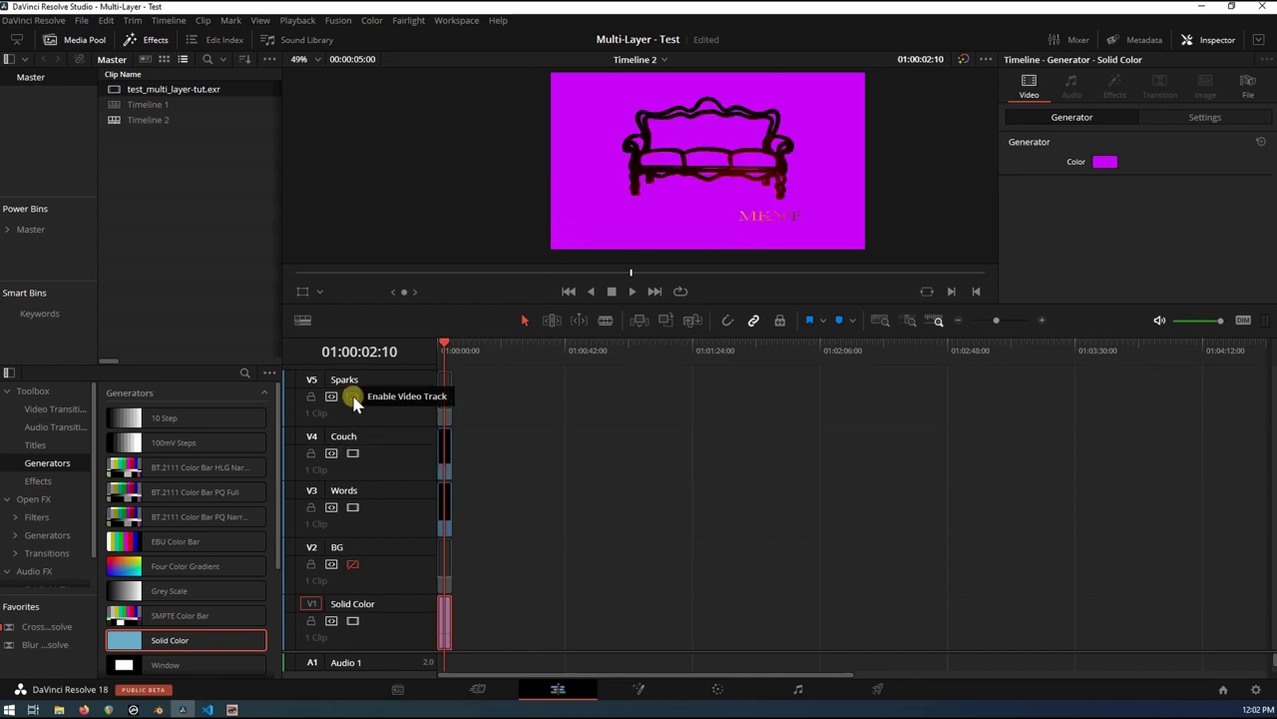
{"action": "left_click", "coordinate": [353, 397]}
{"action": "left_click", "coordinate": [353, 565]}
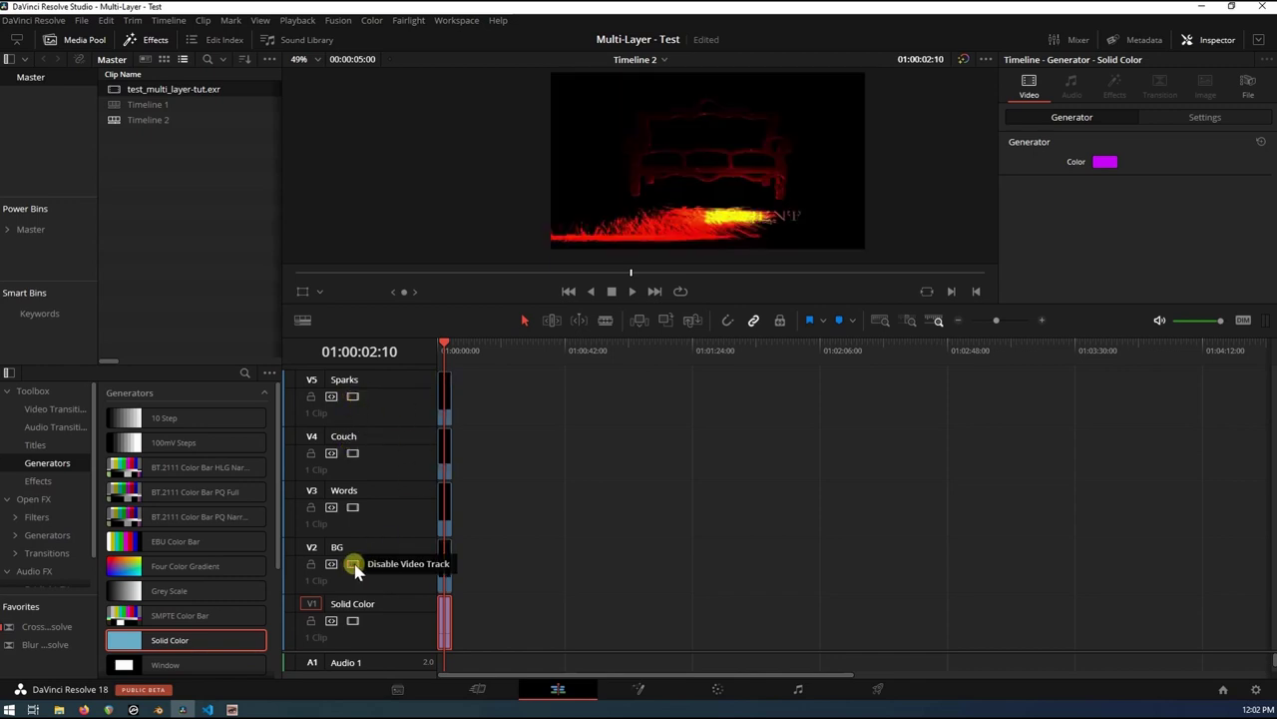